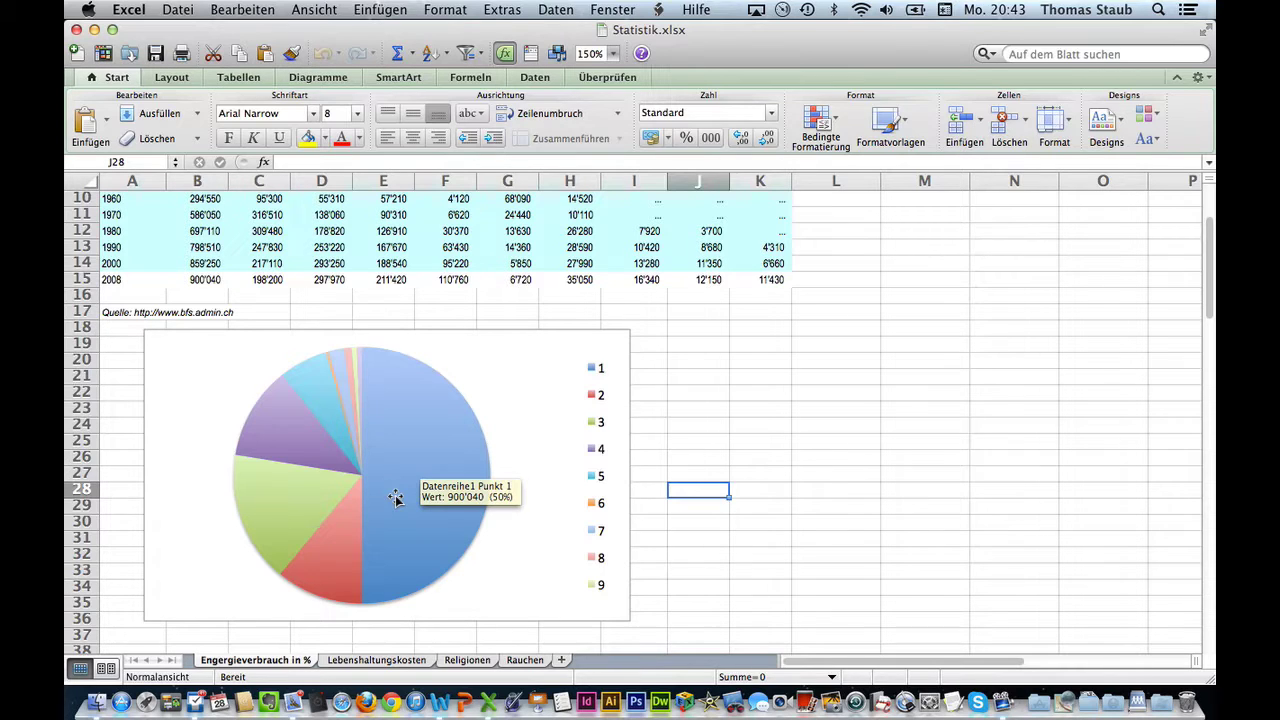
Explode the pie slices and shrink the series from B15 to C15:K15, excluding the Total
{"action": "left_click", "coordinate": [396, 498]}
{"action": "left_click_drag", "start_coordinate": [398, 497], "coordinate": [419, 500]}
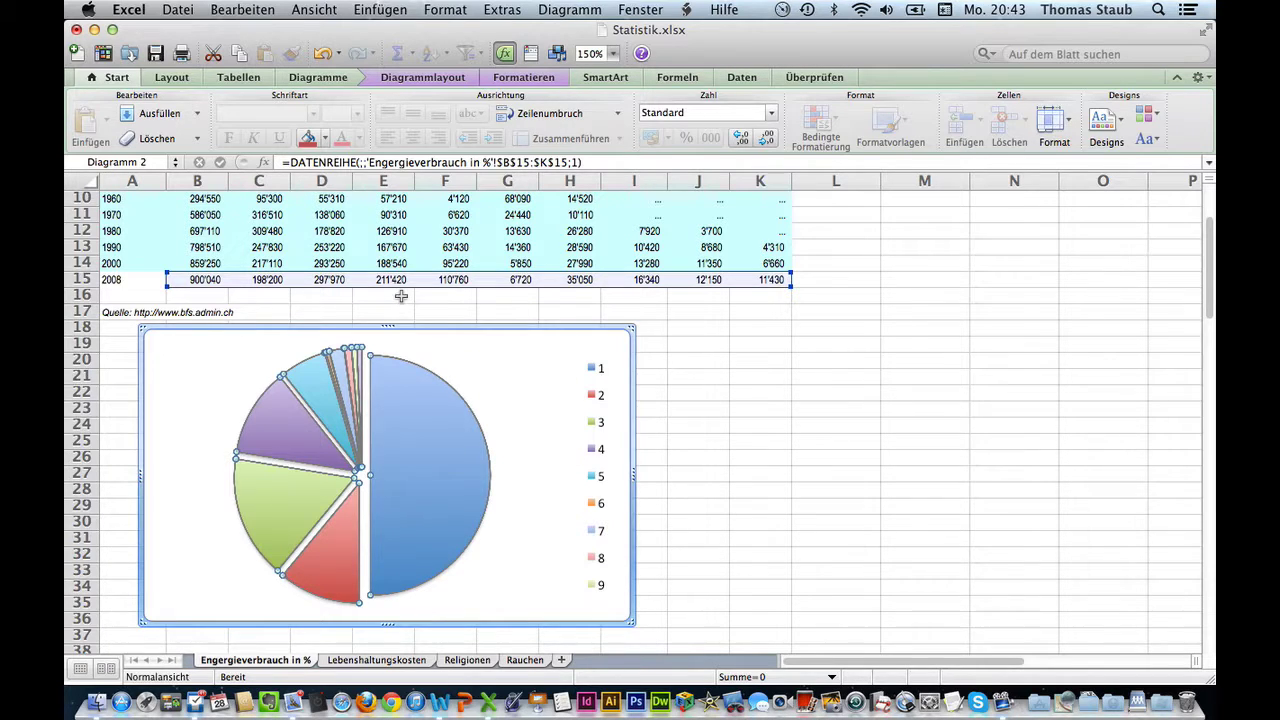
{"action": "scroll", "coordinate": [398, 296], "scroll_direction": "up", "scroll_amount": 3}
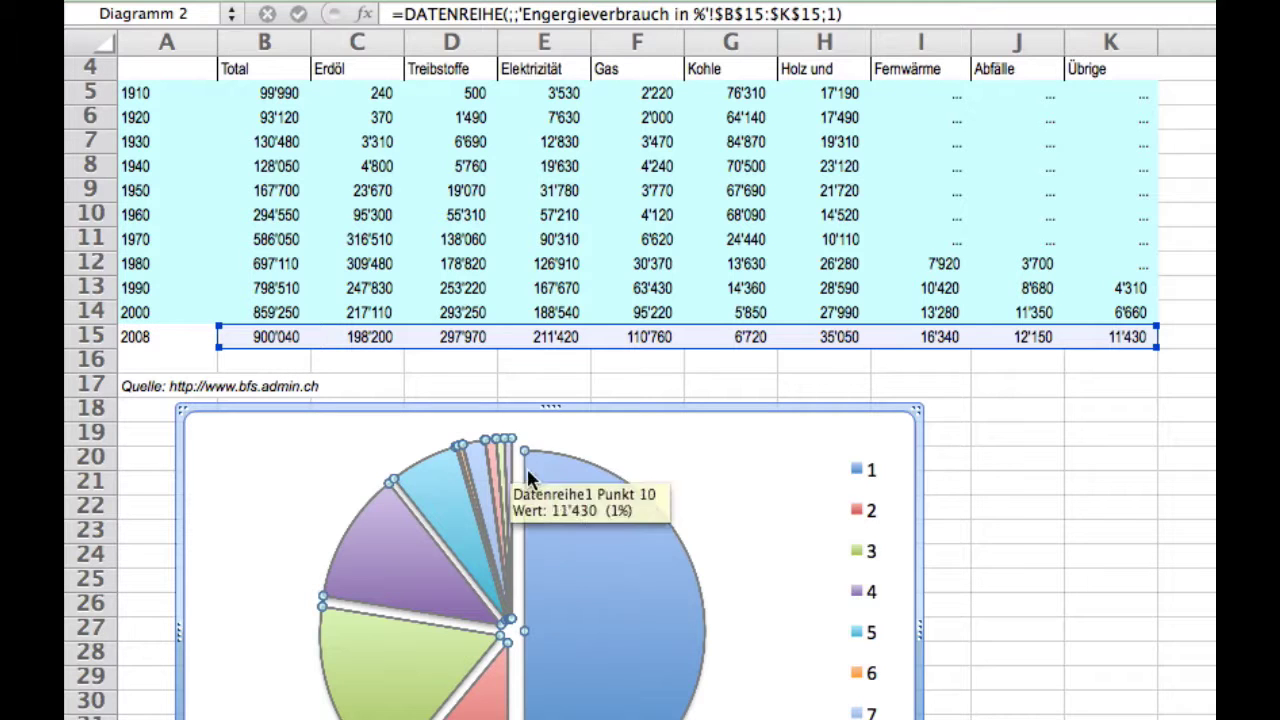
{"action": "scroll", "coordinate": [600, 488], "scroll_direction": "down", "scroll_amount": 1}
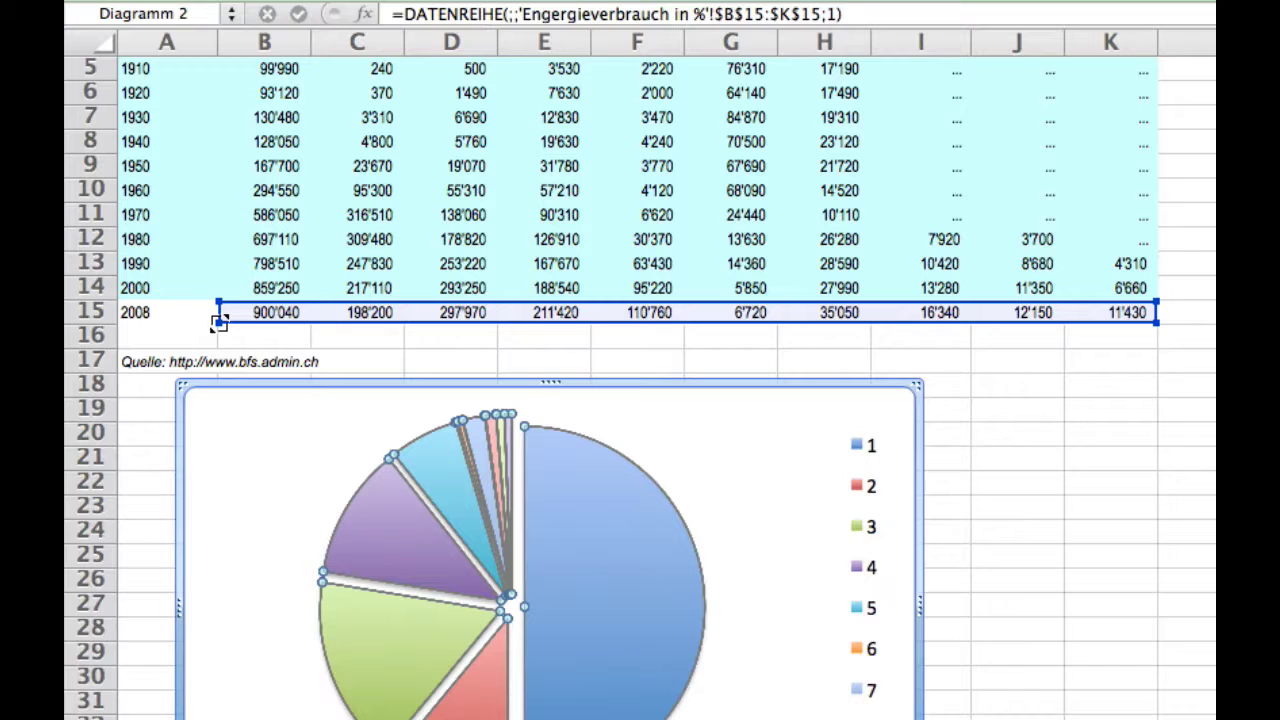
{"action": "left_click_drag", "start_coordinate": [218, 322], "coordinate": [290, 318]}
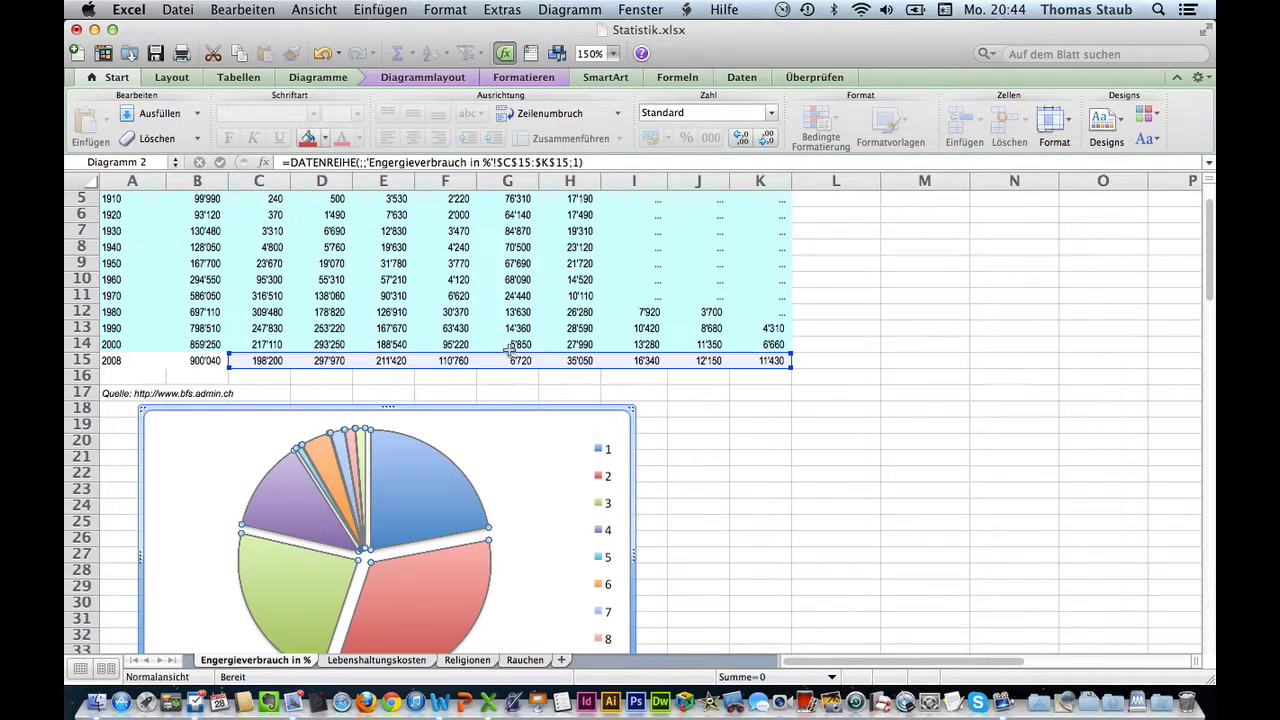
{"action": "scroll", "coordinate": [559, 348], "scroll_direction": "up", "scroll_amount": 2}
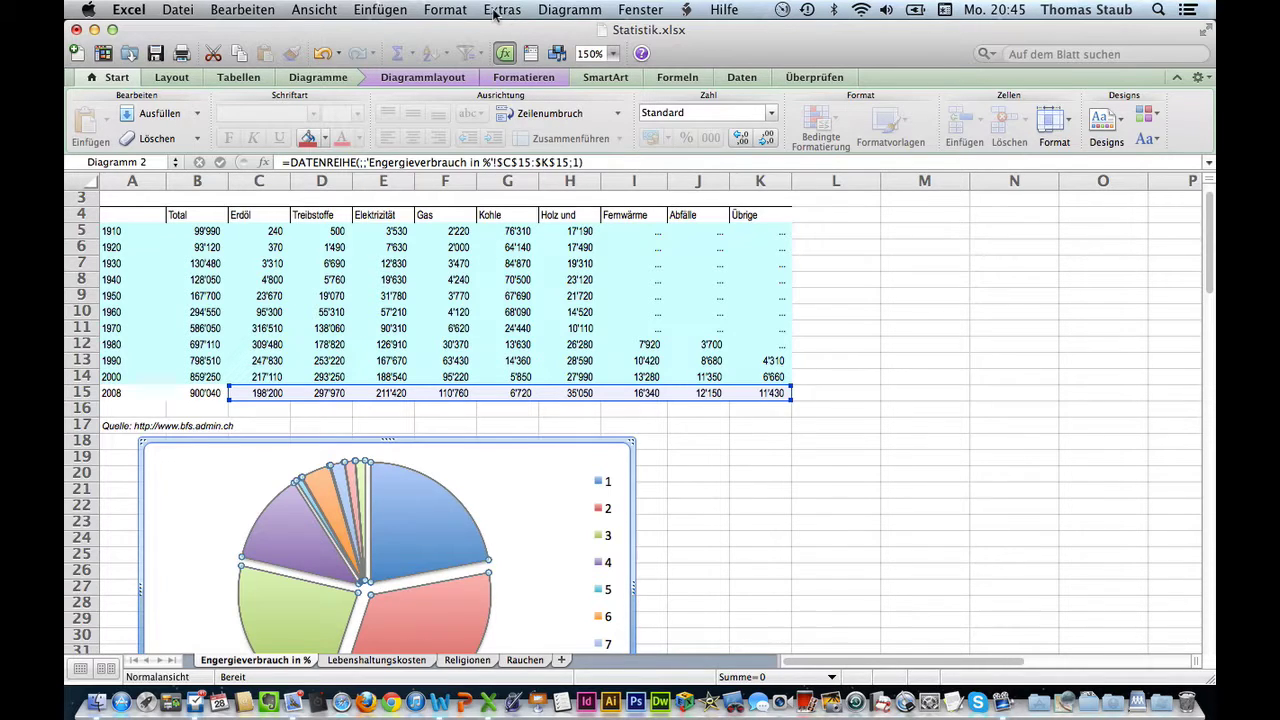
Set C4:K4 (Erdöl through Übrige) as the pie's category labels in Datenquelle
{"action": "left_click", "coordinate": [540, 10]}
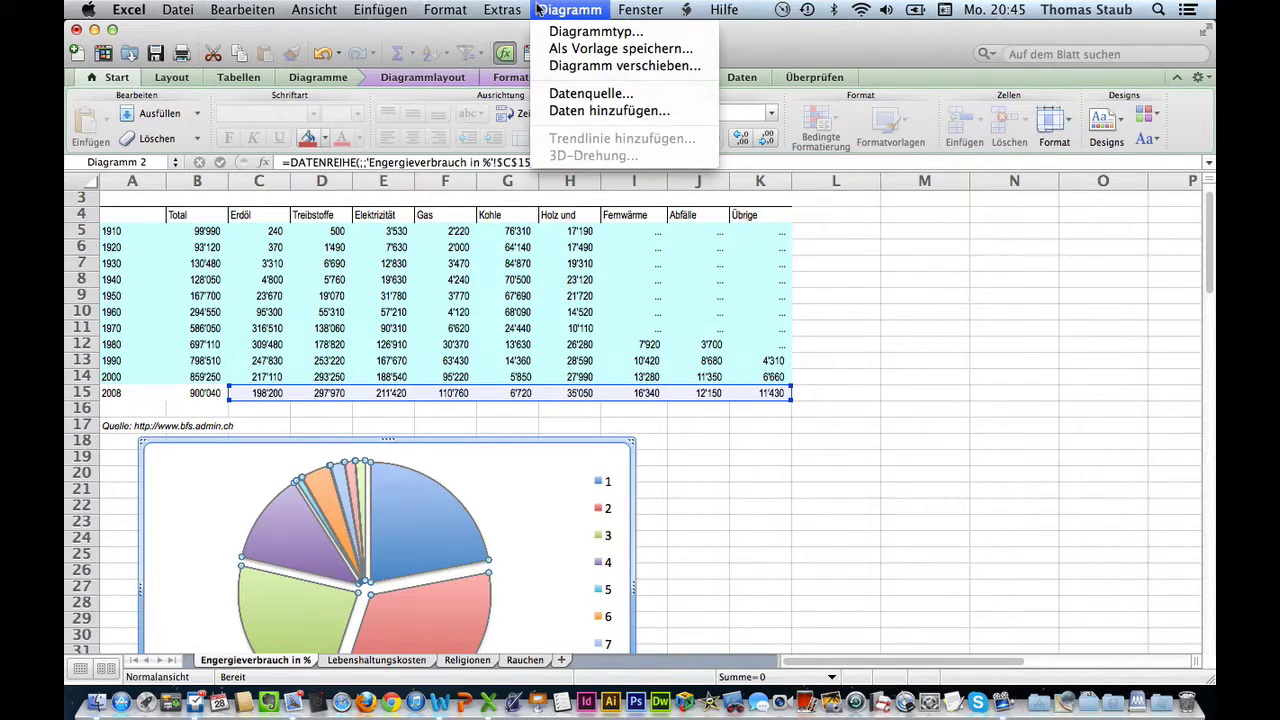
{"action": "left_click", "coordinate": [558, 93]}
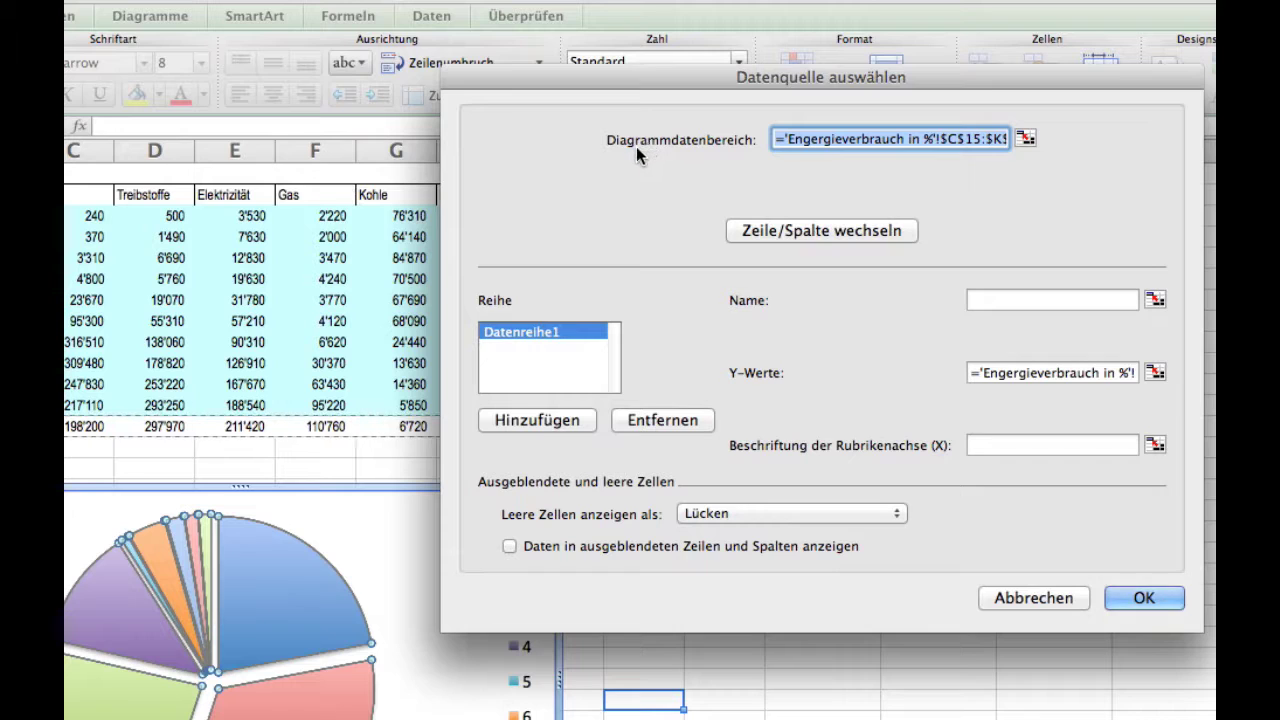
{"action": "left_click", "coordinate": [792, 136]}
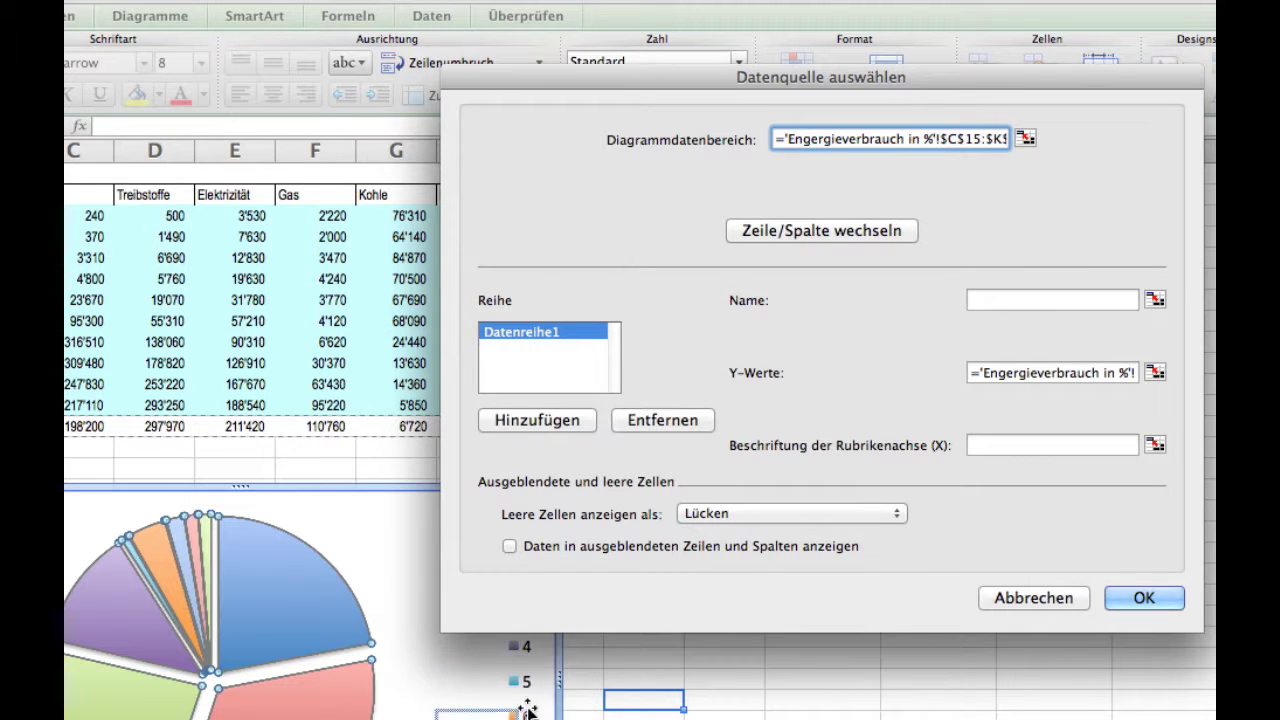
{"action": "left_click", "coordinate": [1154, 445]}
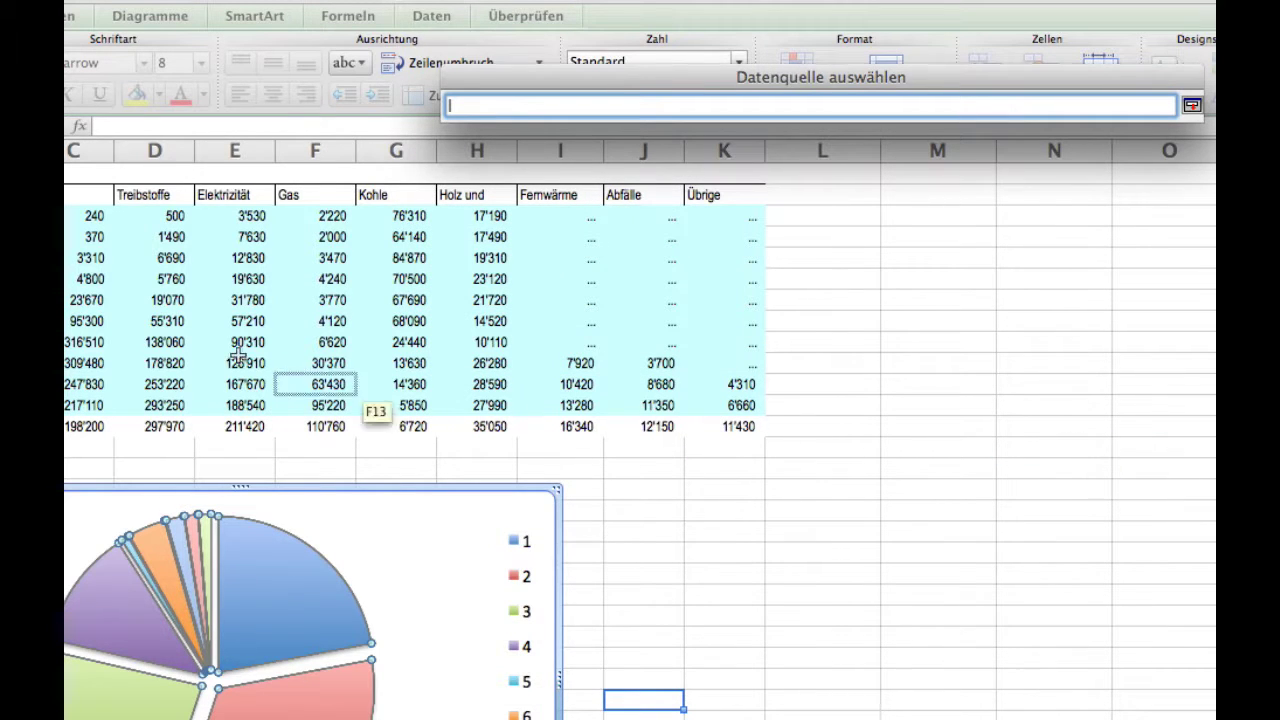
{"action": "left_click_drag", "start_coordinate": [105, 195], "coordinate": [695, 185]}
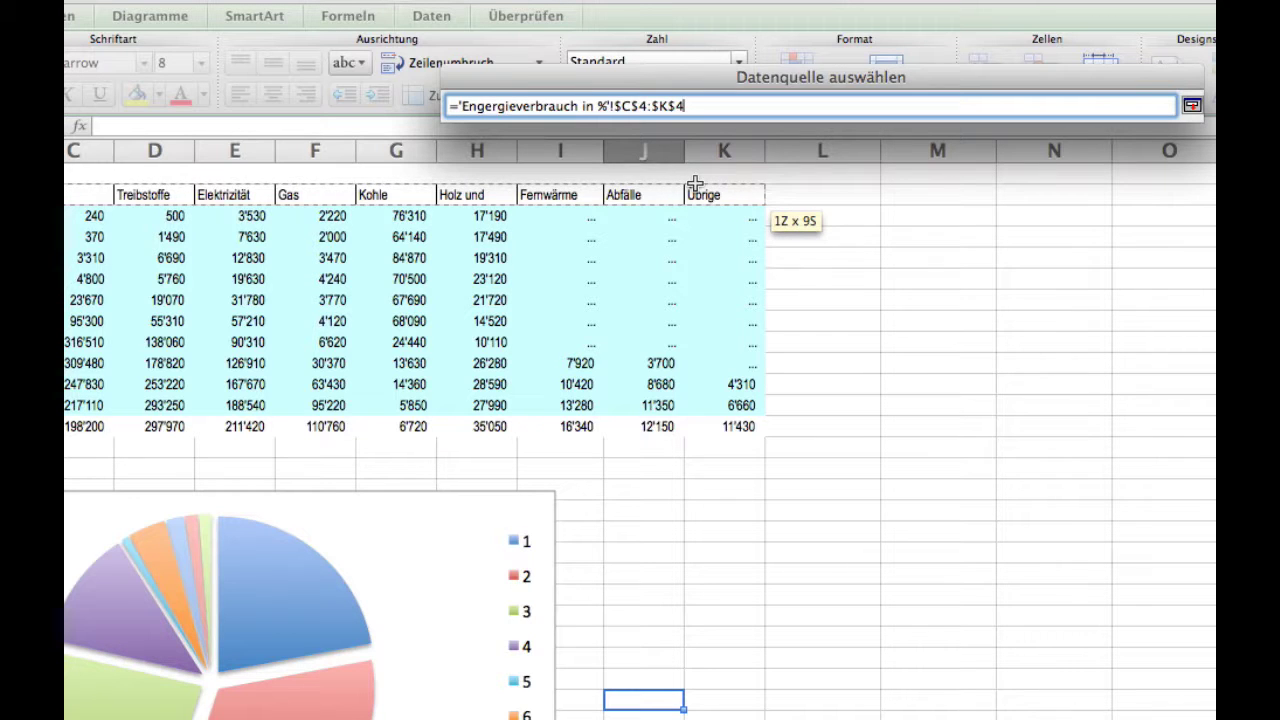
{"action": "key", "text": "Return"}
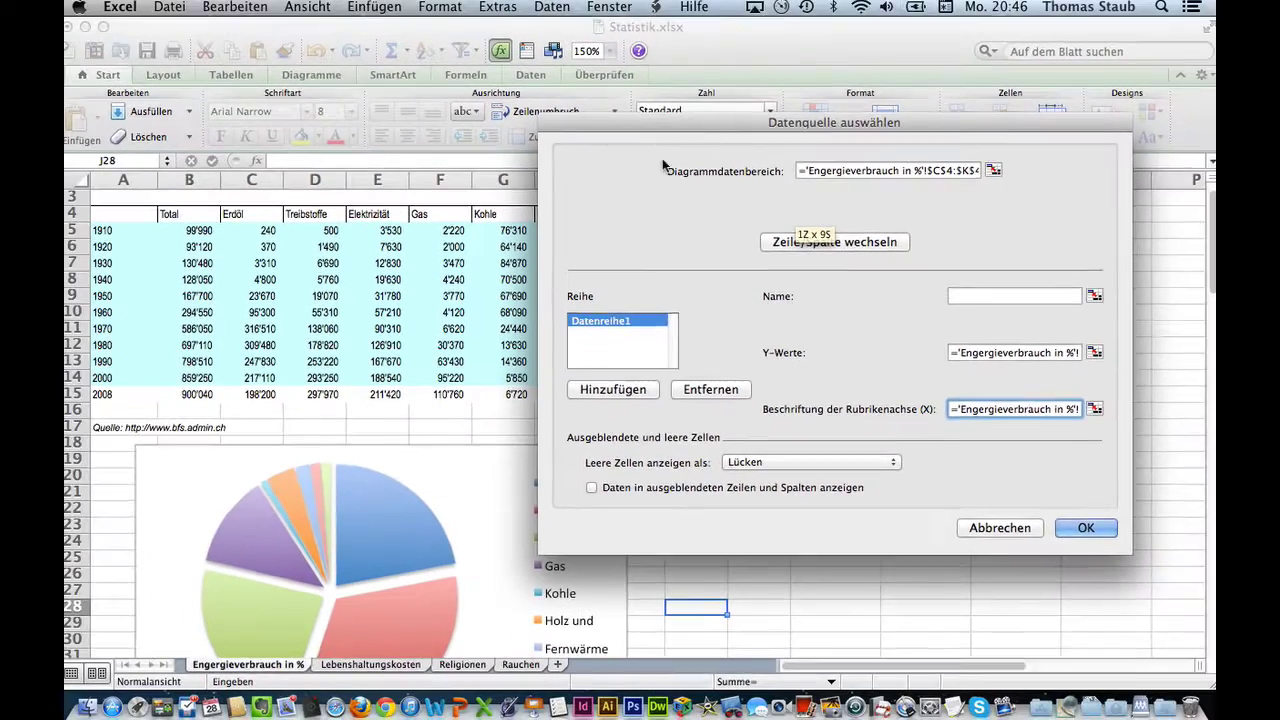
{"action": "left_click_drag", "start_coordinate": [640, 127], "coordinate": [744, 127]}
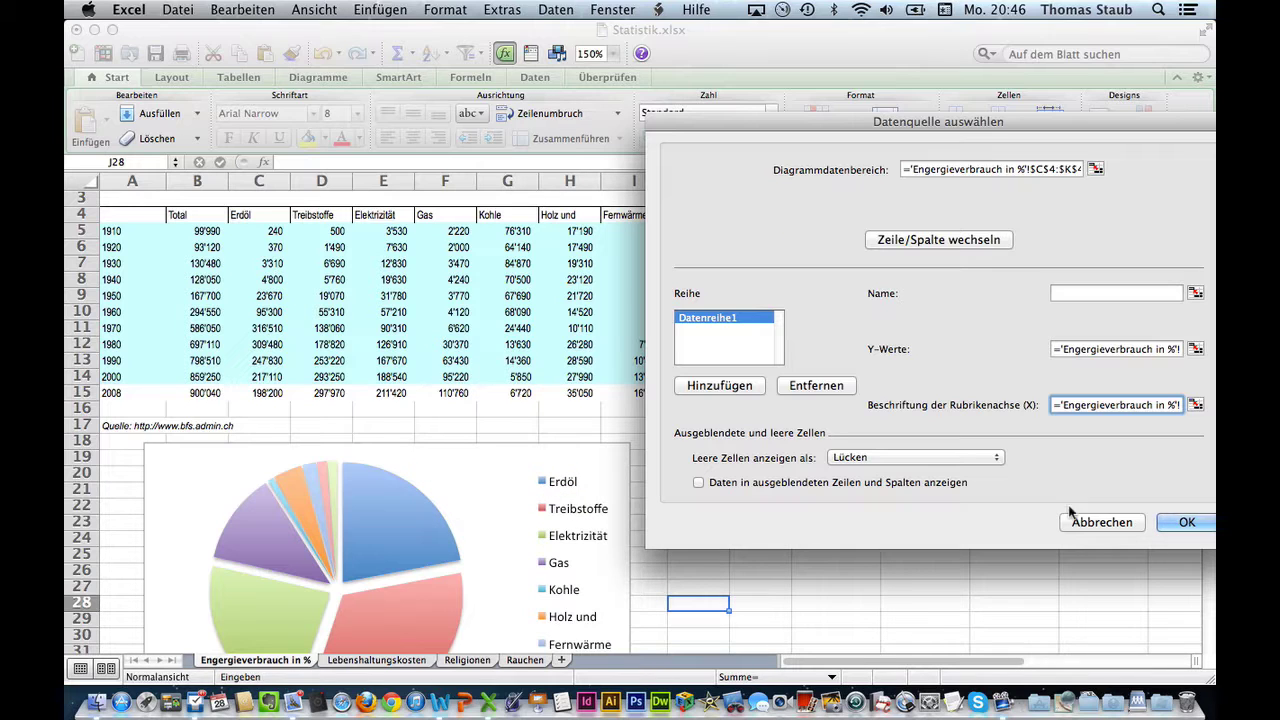
{"action": "left_click", "coordinate": [1186, 522]}
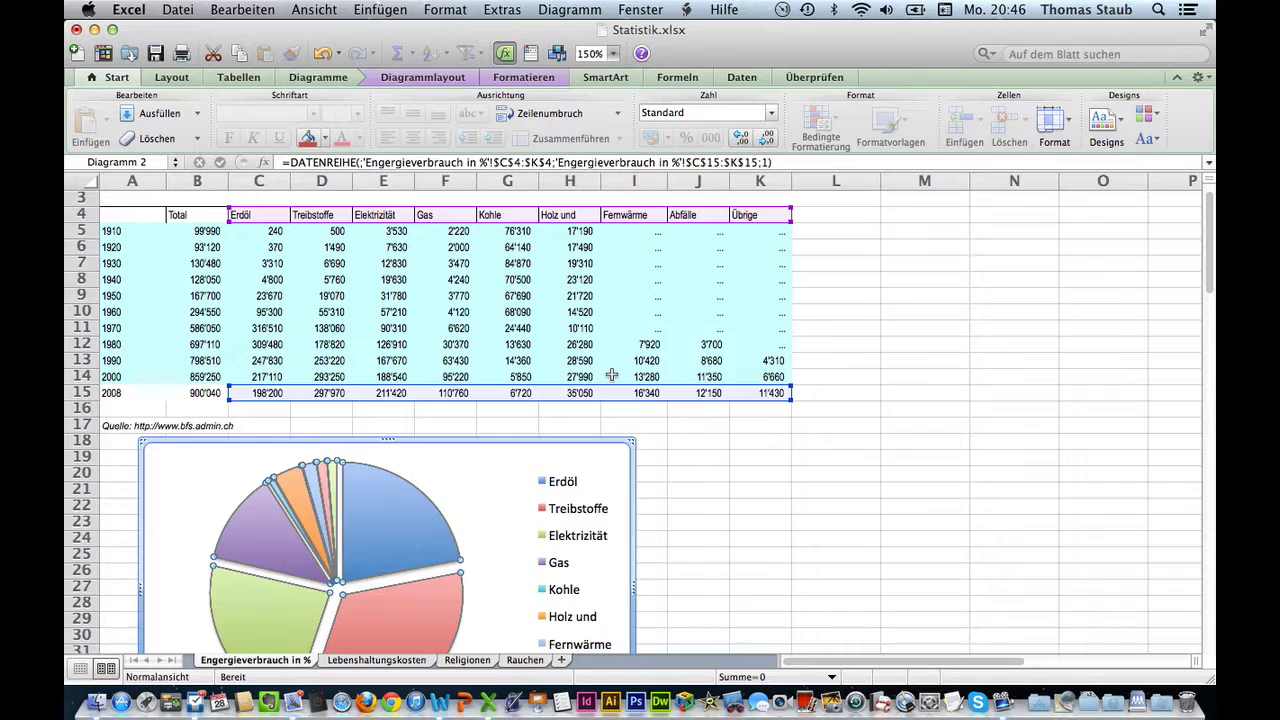
Look through the Diagrammlayout title and data-label menus, then go to the Lebenshaltungskosten sheet
{"action": "scroll", "coordinate": [611, 375], "scroll_direction": "down", "scroll_amount": 2}
{"action": "scroll", "coordinate": [613, 377], "scroll_direction": "down", "scroll_amount": 3}
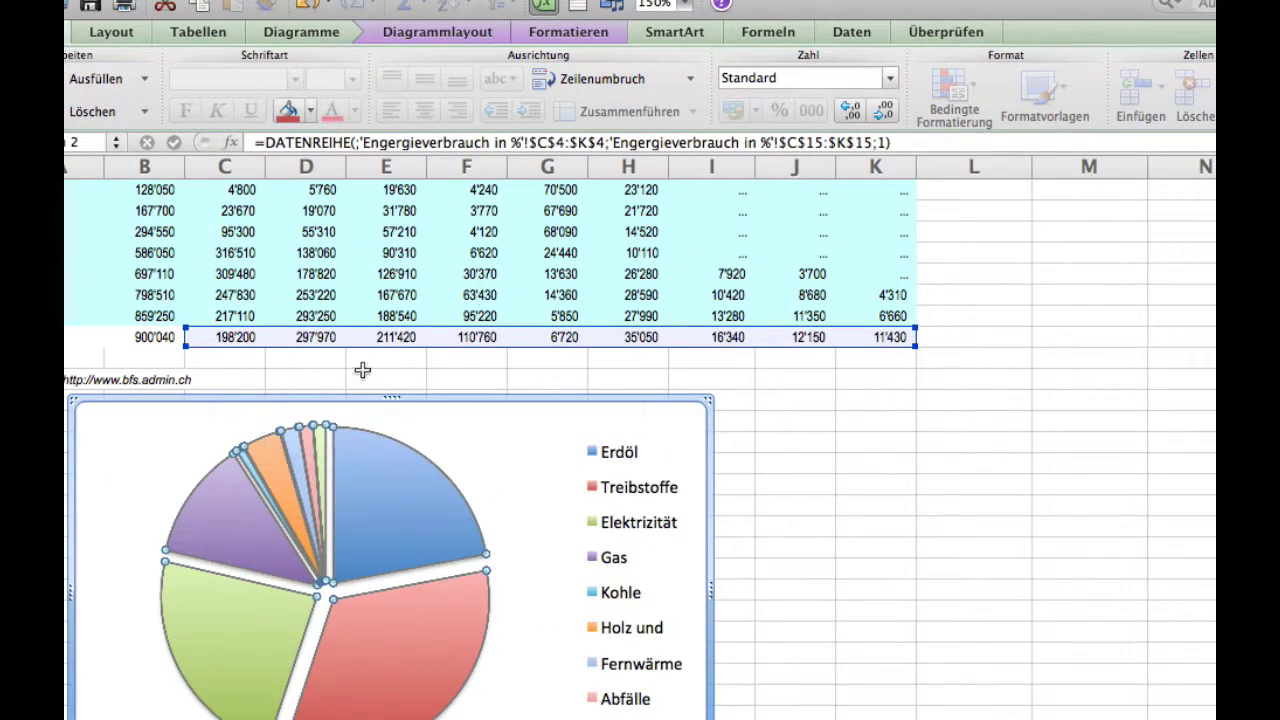
{"action": "left_click", "coordinate": [444, 34]}
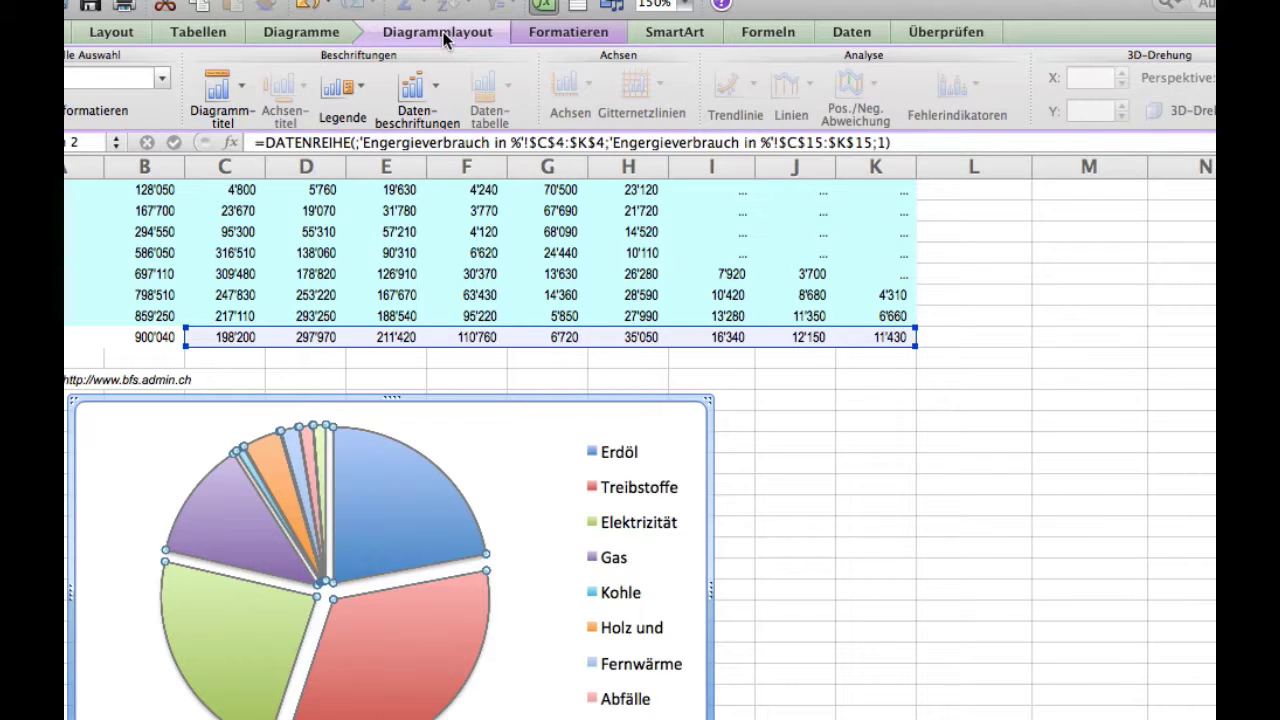
{"action": "left_click", "coordinate": [240, 90]}
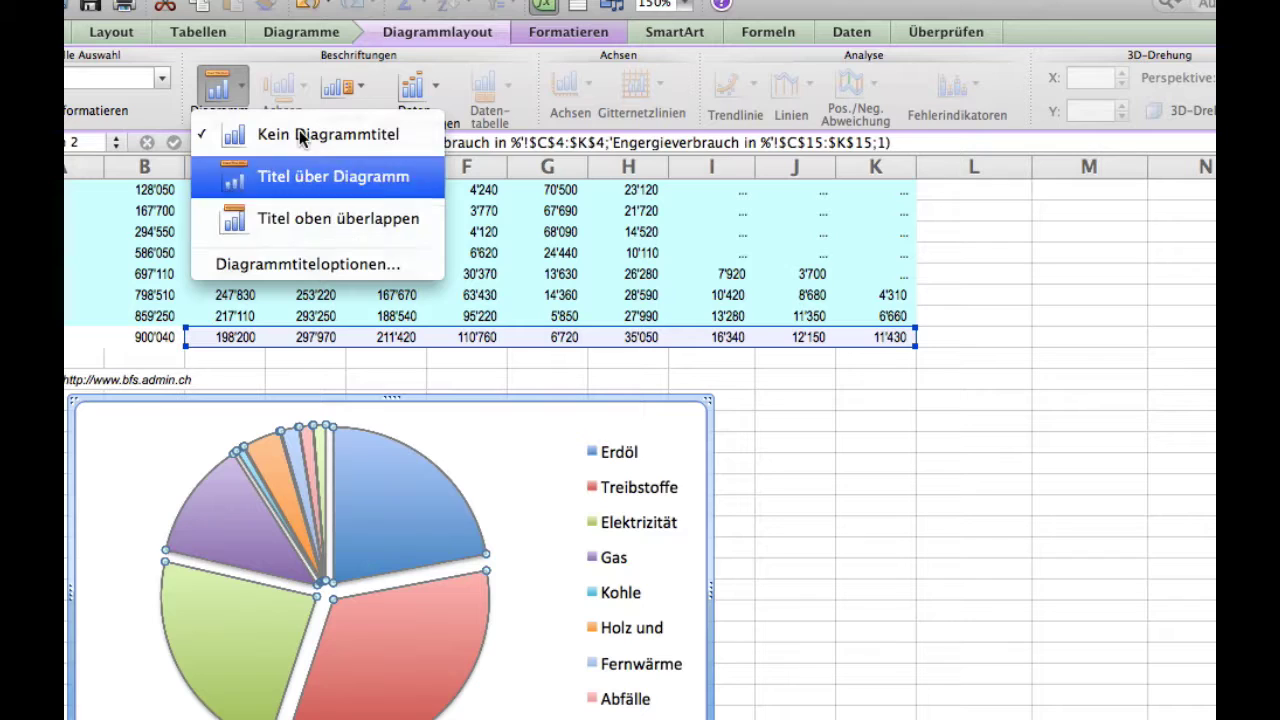
{"action": "left_click", "coordinate": [433, 90]}
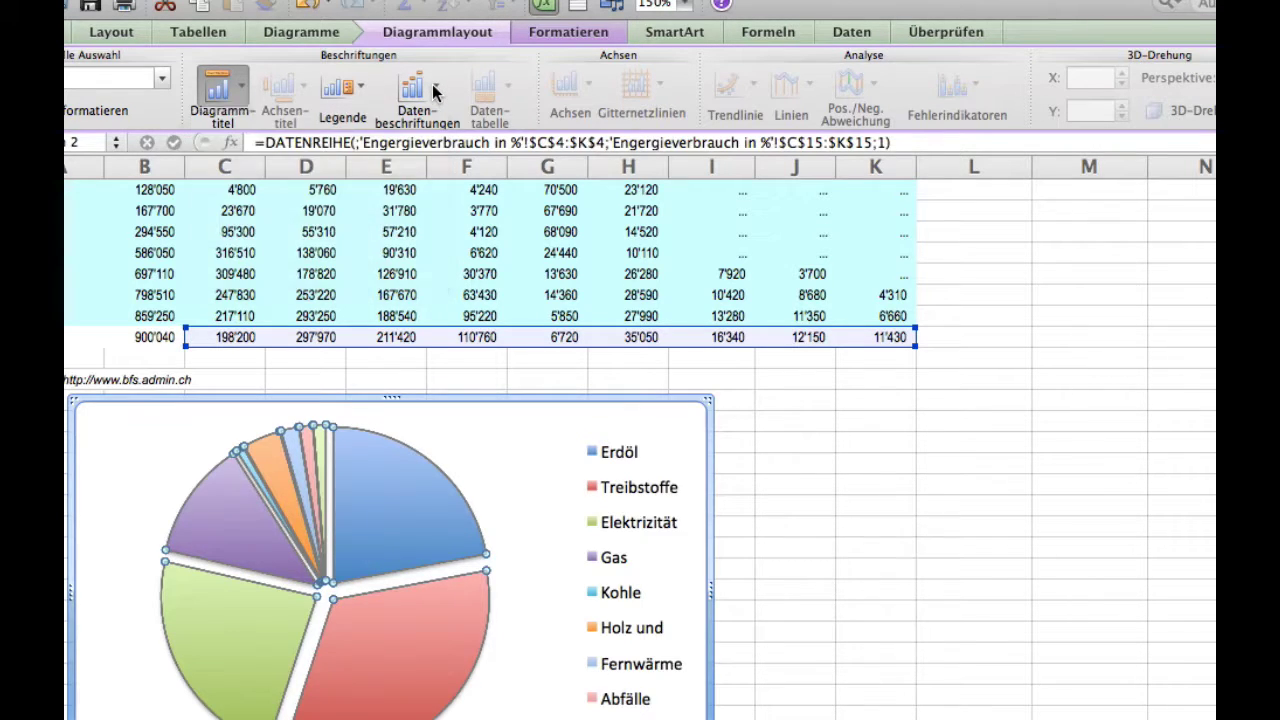
{"action": "left_click", "coordinate": [433, 88]}
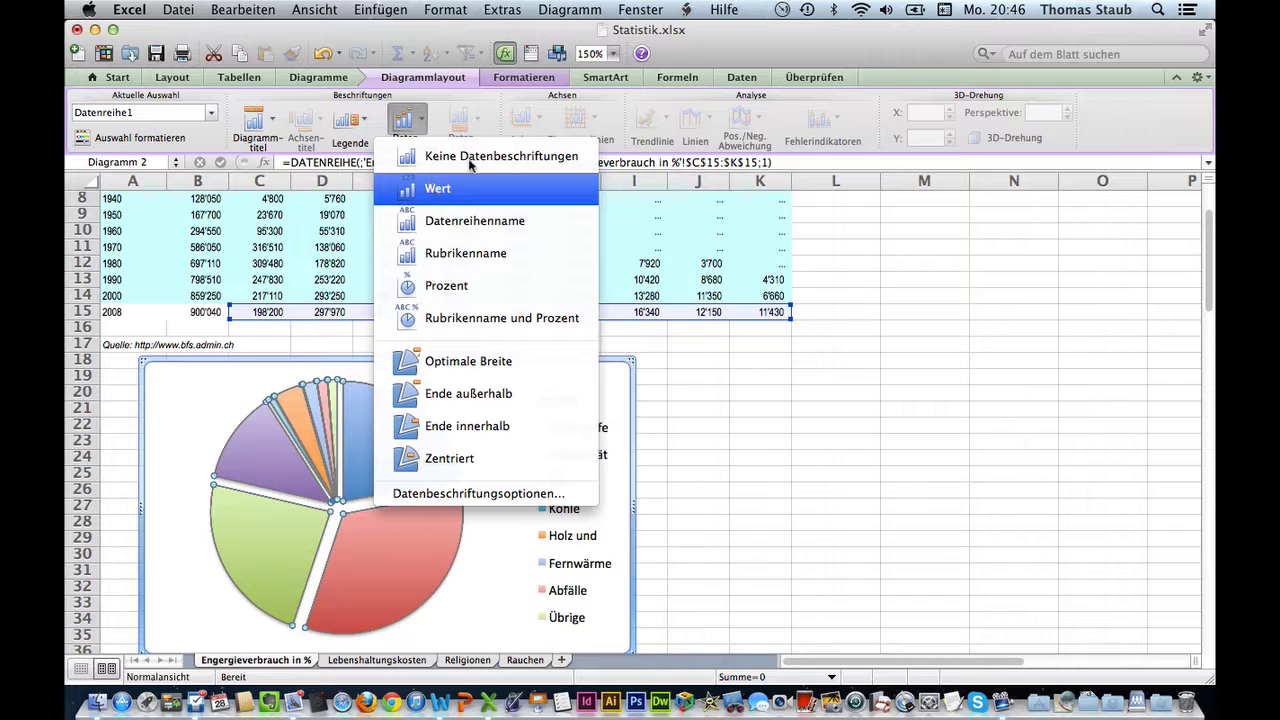
{"action": "left_click", "coordinate": [377, 660]}
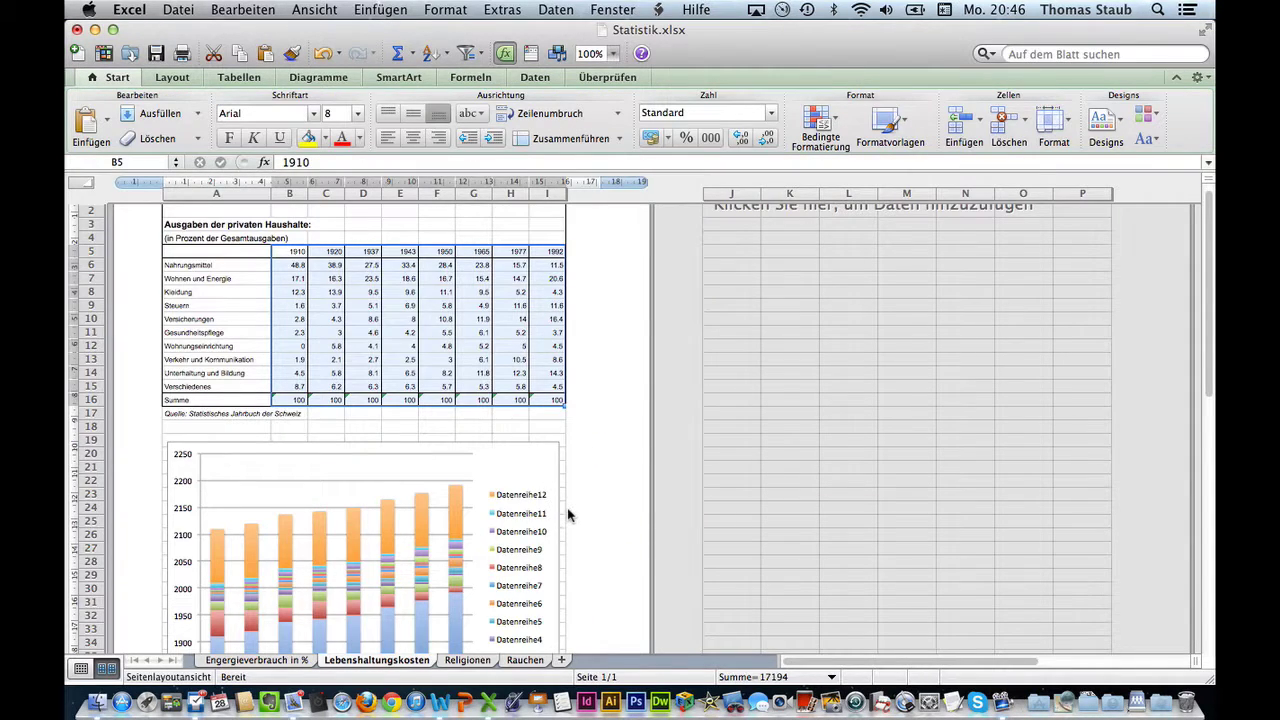
Scroll to the household-spending table and select the stacked column chart to reveal its source range
{"action": "scroll", "coordinate": [567, 507], "scroll_direction": "down", "scroll_amount": 3}
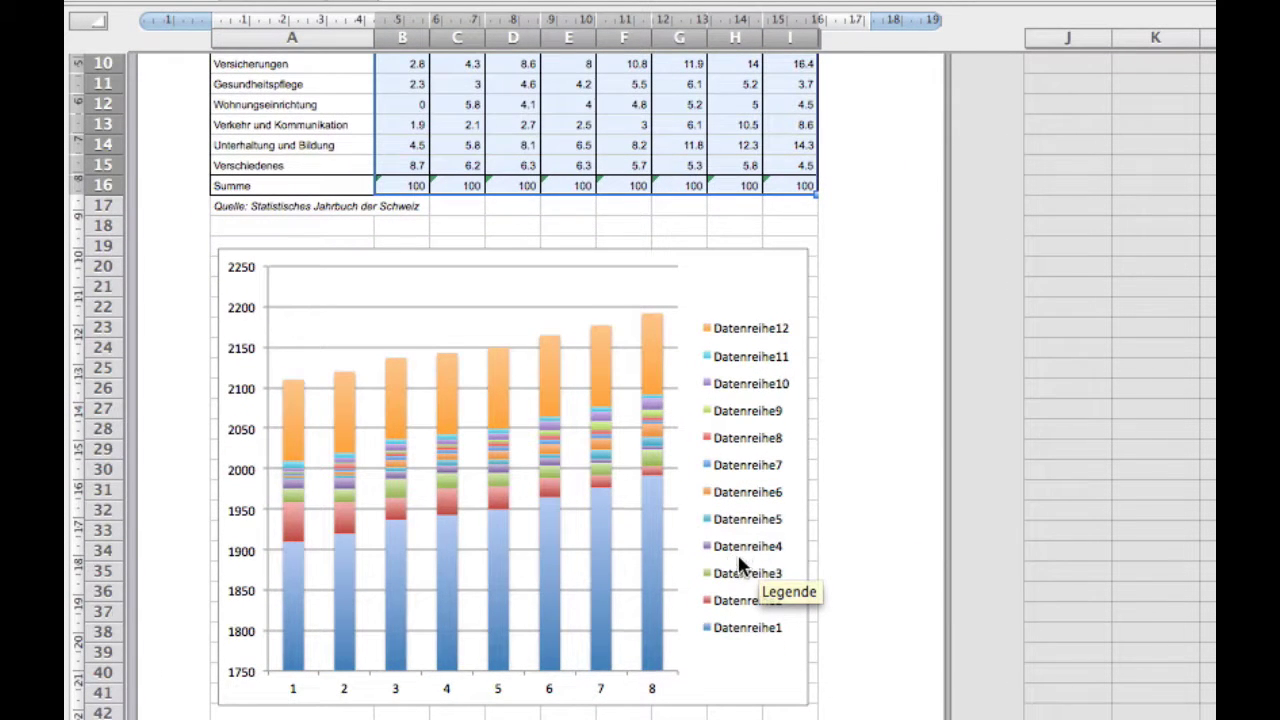
{"action": "scroll", "coordinate": [741, 565], "scroll_direction": "up", "scroll_amount": 2}
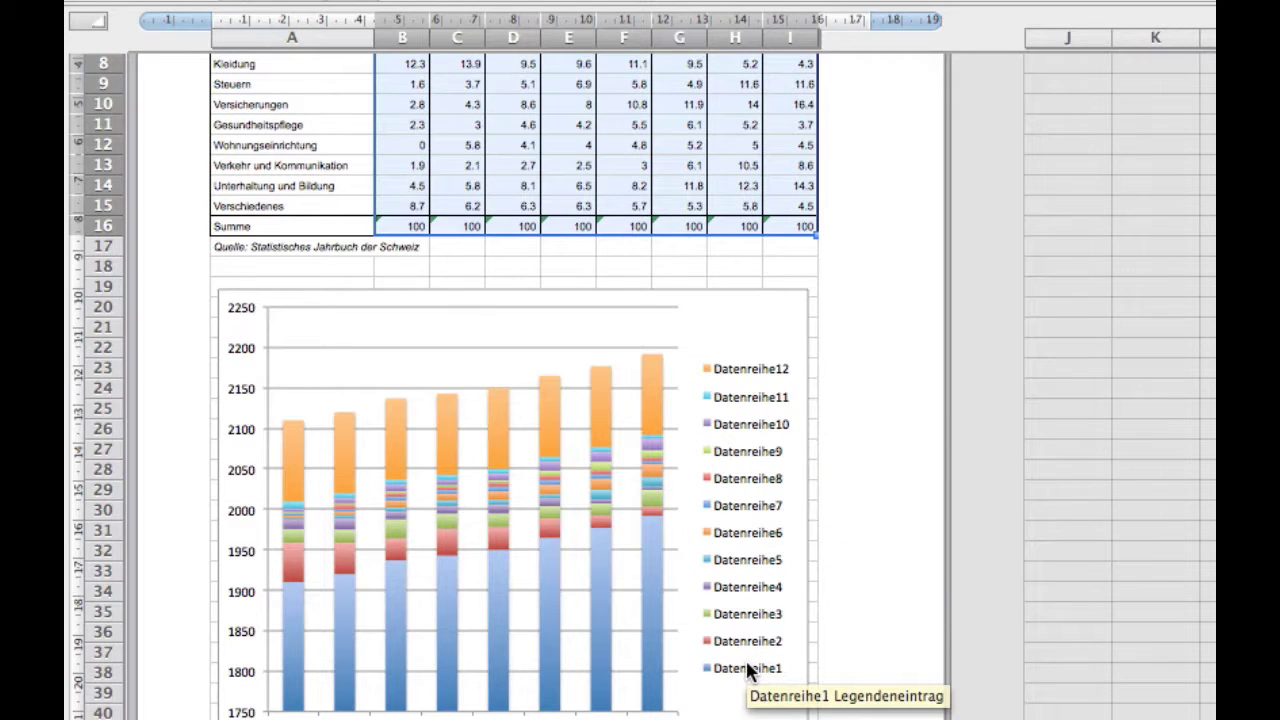
{"action": "scroll", "coordinate": [746, 662], "scroll_direction": "down", "scroll_amount": 2}
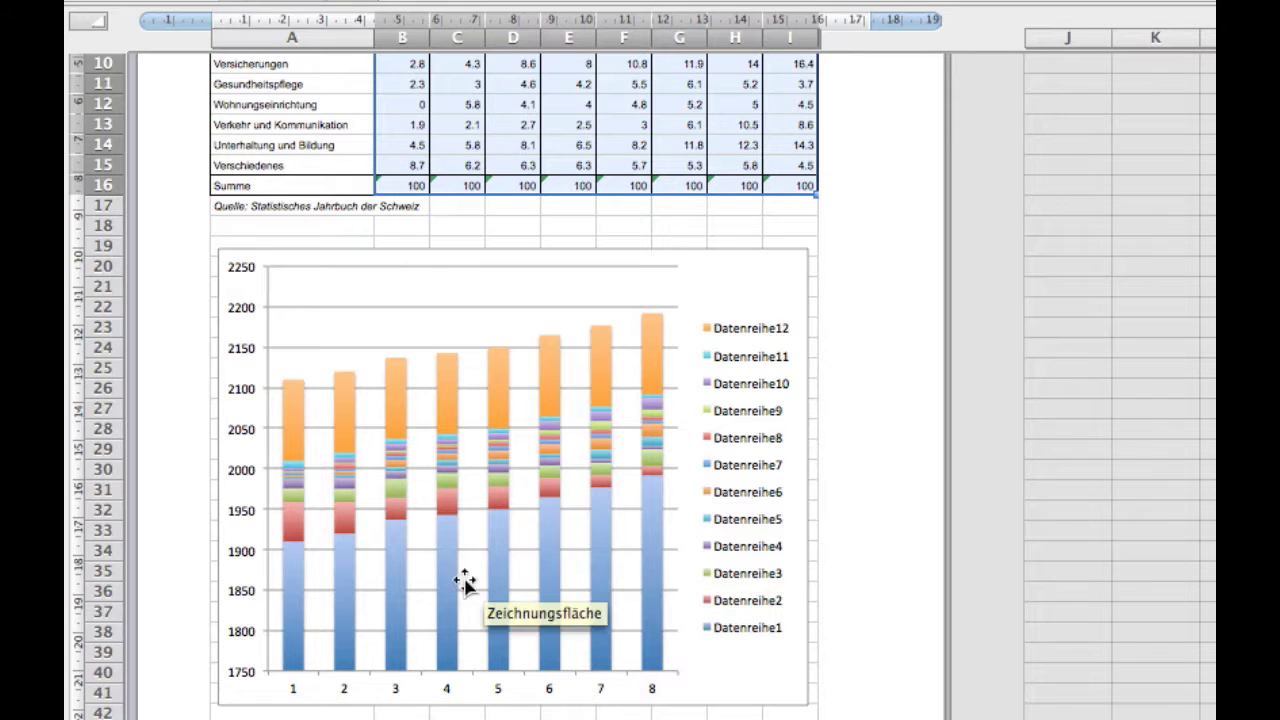
{"action": "scroll", "coordinate": [436, 583], "scroll_direction": "up", "scroll_amount": 5}
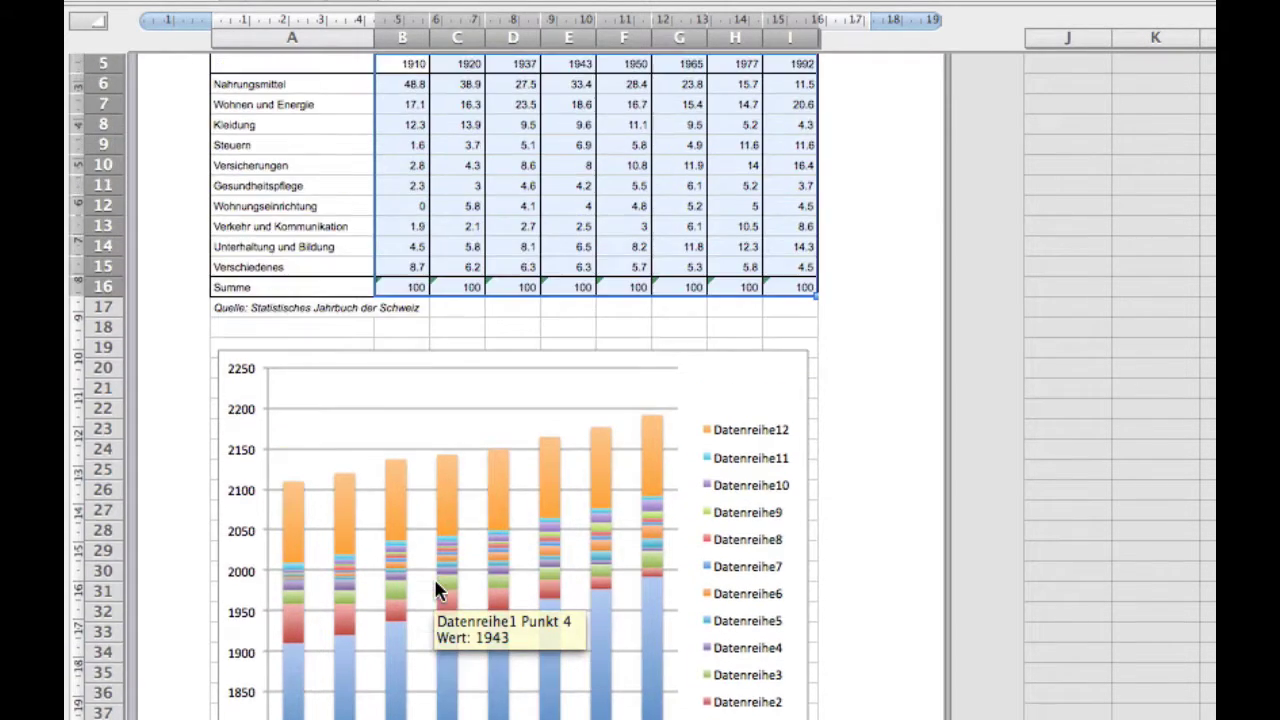
{"action": "scroll", "coordinate": [436, 590], "scroll_direction": "up", "scroll_amount": 1}
{"action": "left_click", "coordinate": [494, 414]}
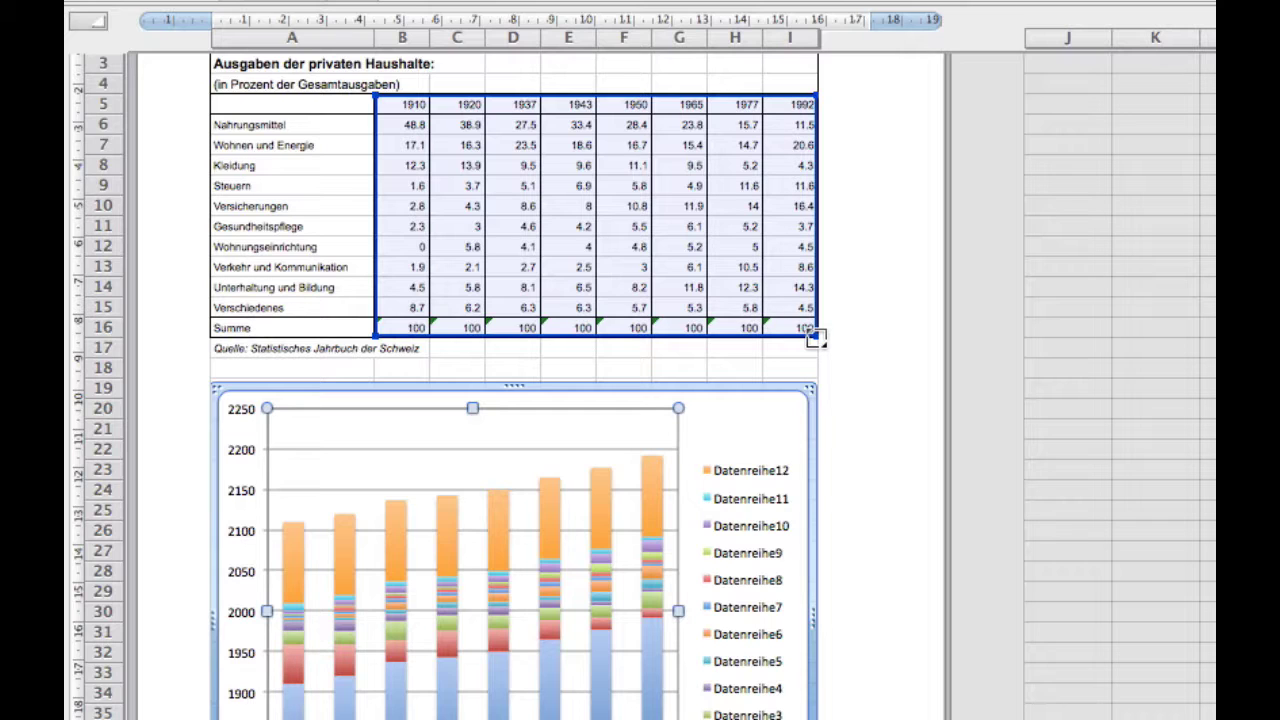
Shrink the chart range to drop the Summe row, then undo that change
{"action": "left_click_drag", "start_coordinate": [815, 338], "coordinate": [815, 318]}
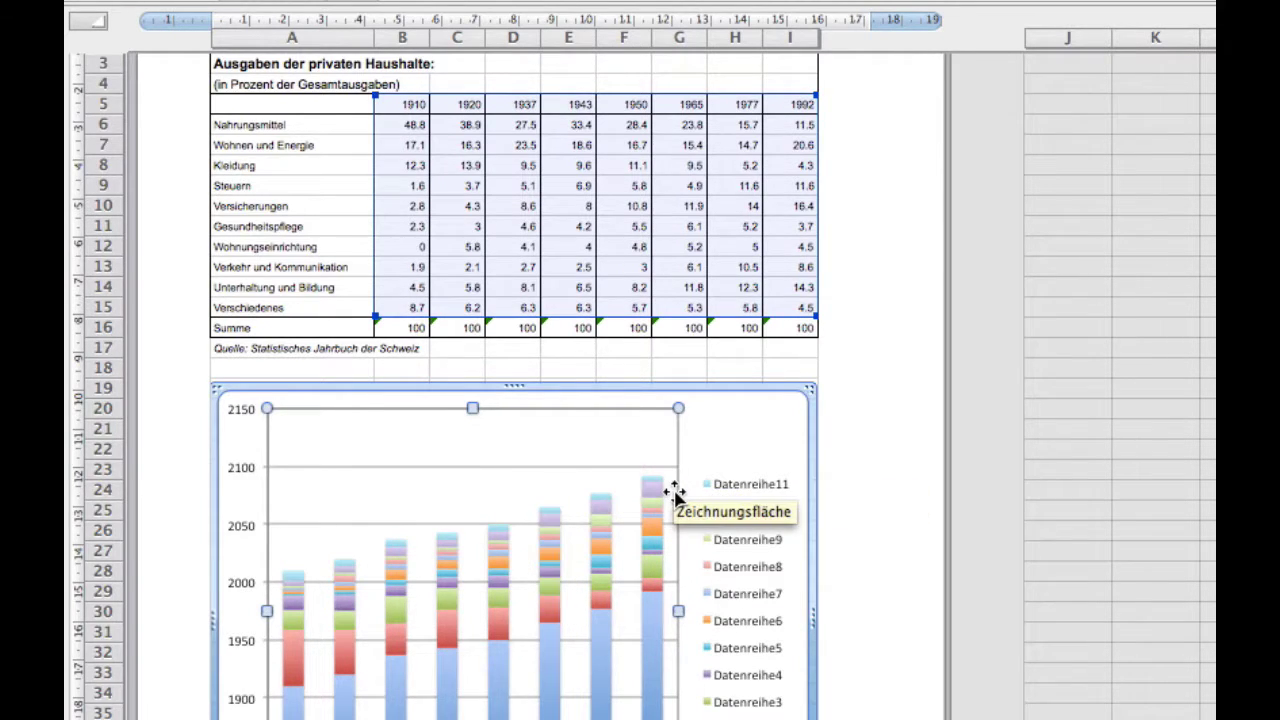
{"action": "scroll", "coordinate": [672, 492], "scroll_direction": "down", "scroll_amount": 3}
{"action": "scroll", "coordinate": [672, 492], "scroll_direction": "down", "scroll_amount": 2}
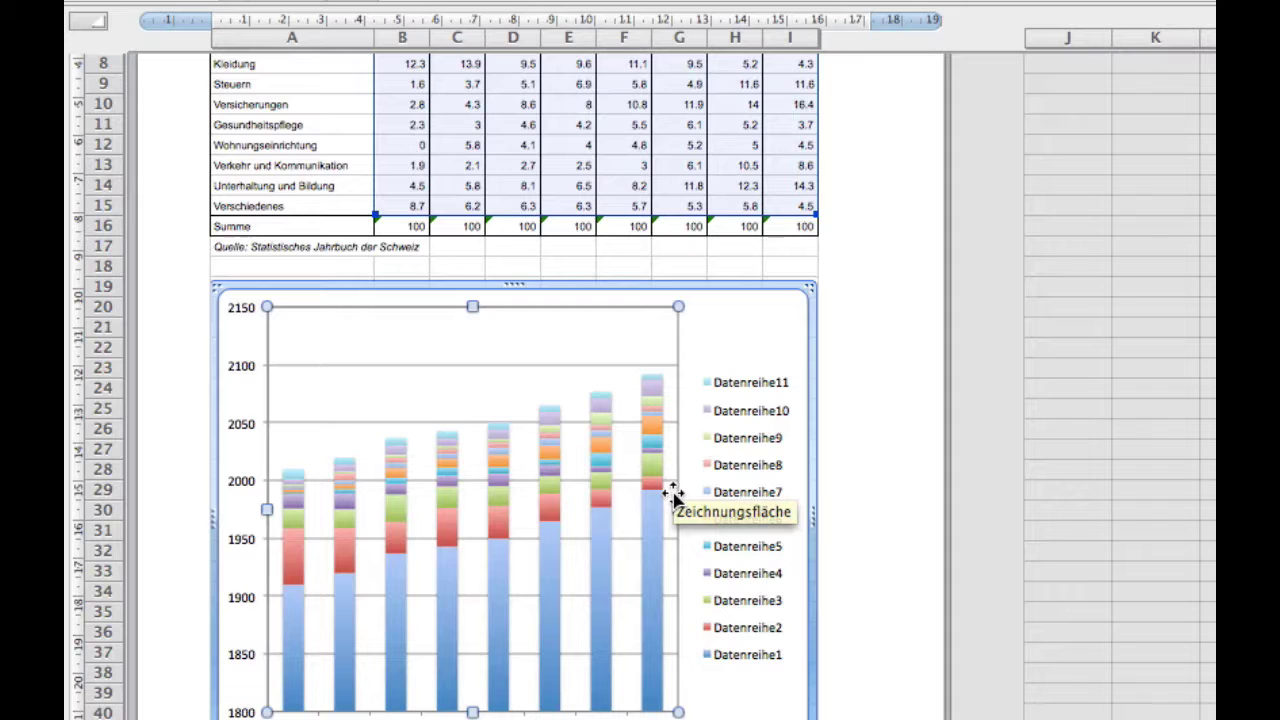
{"action": "key", "text": "super"}
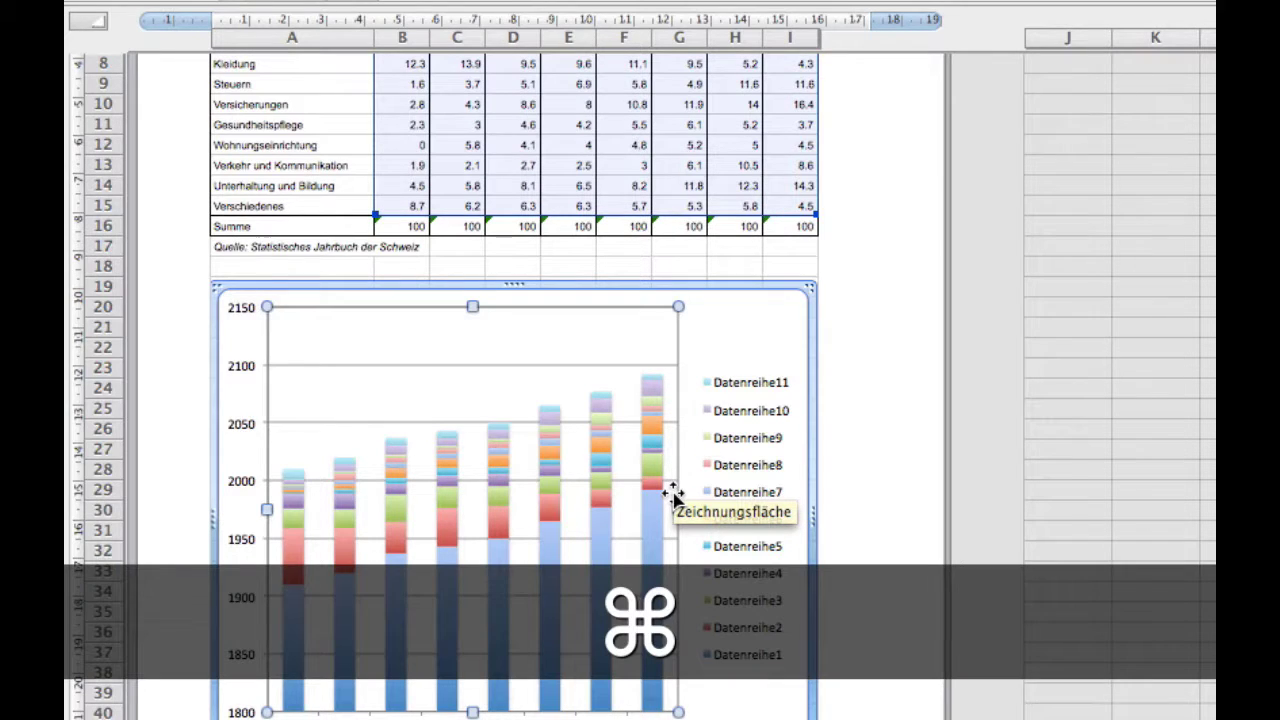
{"action": "key", "text": "super+z"}
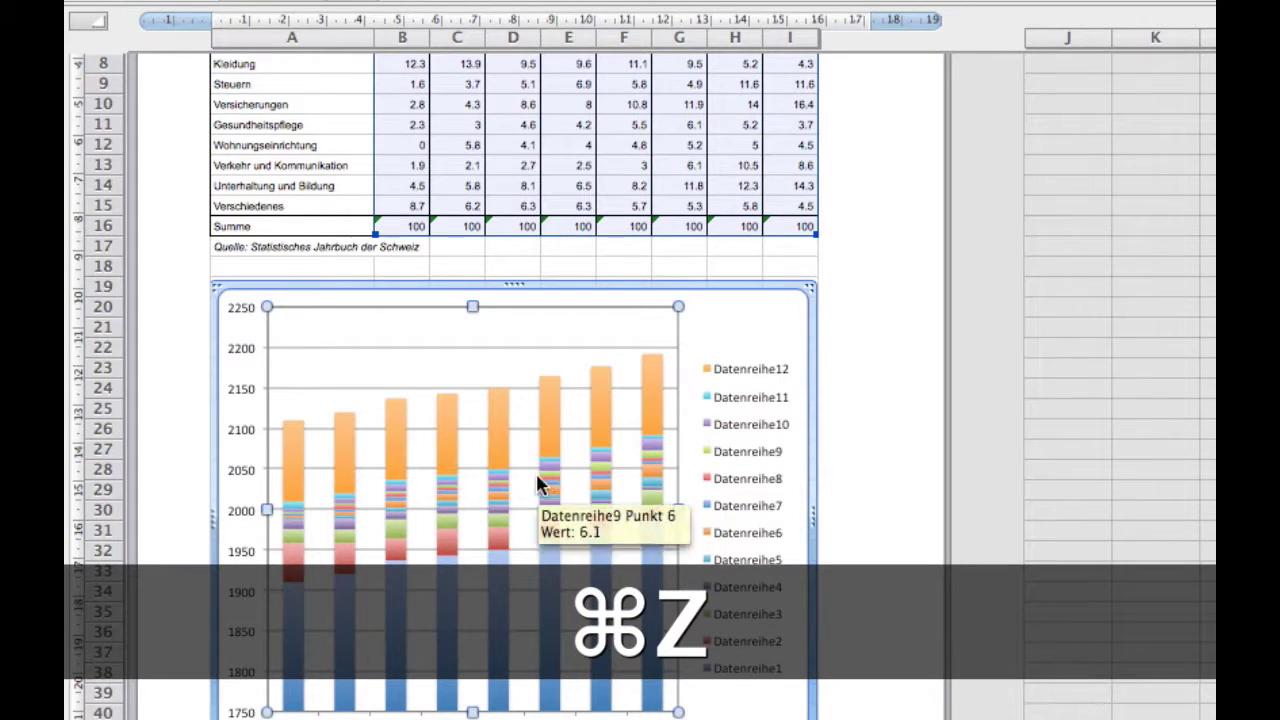
Delete the orange Datenreihe12 Summe series, leaving Datenreihe1 to Datenreihe11
{"action": "left_click", "coordinate": [501, 440]}
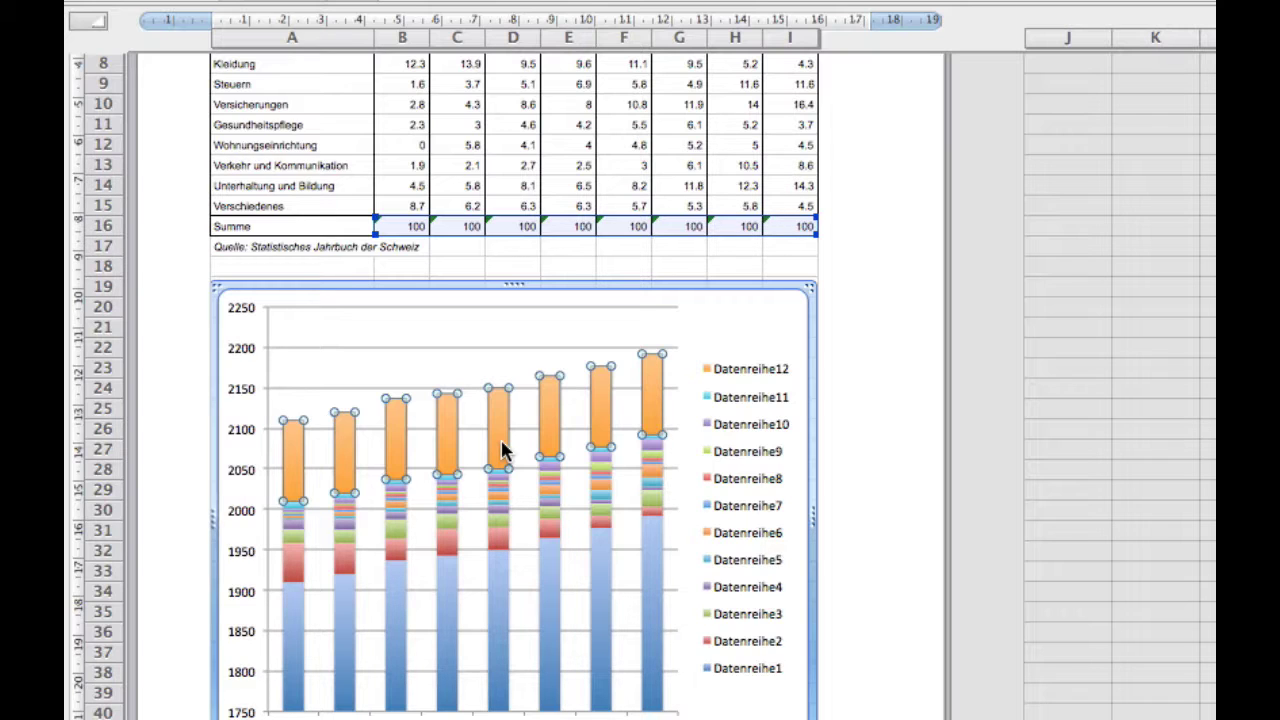
{"action": "key", "text": "Delete"}
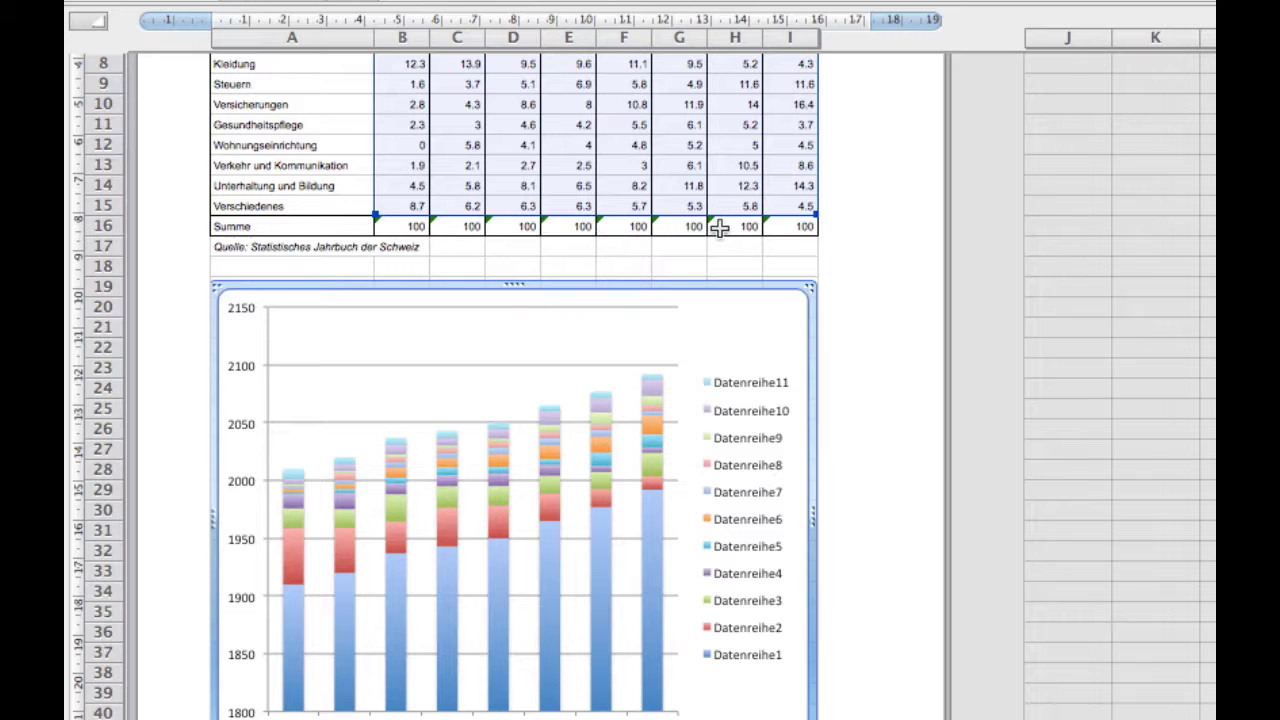
{"action": "scroll", "coordinate": [719, 228], "scroll_direction": "up", "scroll_amount": 1}
{"action": "scroll", "coordinate": [719, 228], "scroll_direction": "up", "scroll_amount": 2}
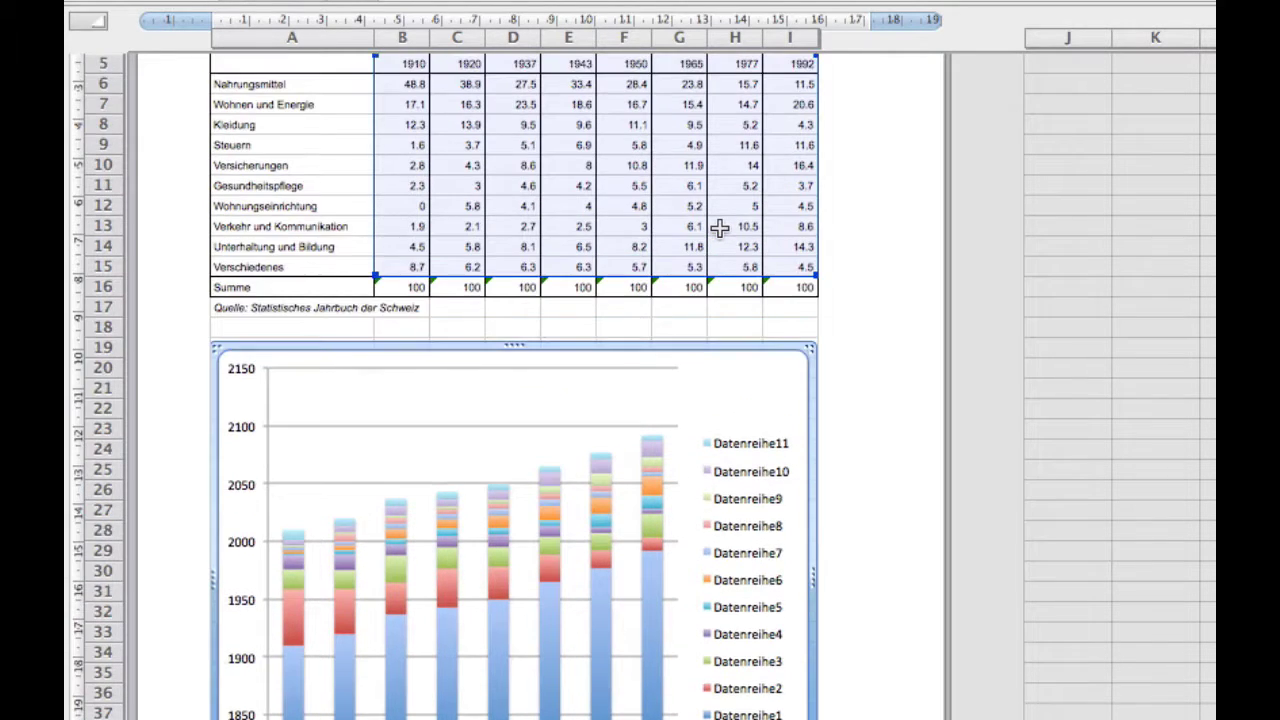
{"action": "scroll", "coordinate": [719, 228], "scroll_direction": "up", "scroll_amount": 2}
{"action": "scroll", "coordinate": [719, 228], "scroll_direction": "down", "scroll_amount": 4}
{"action": "scroll", "coordinate": [719, 228], "scroll_direction": "down", "scroll_amount": 2}
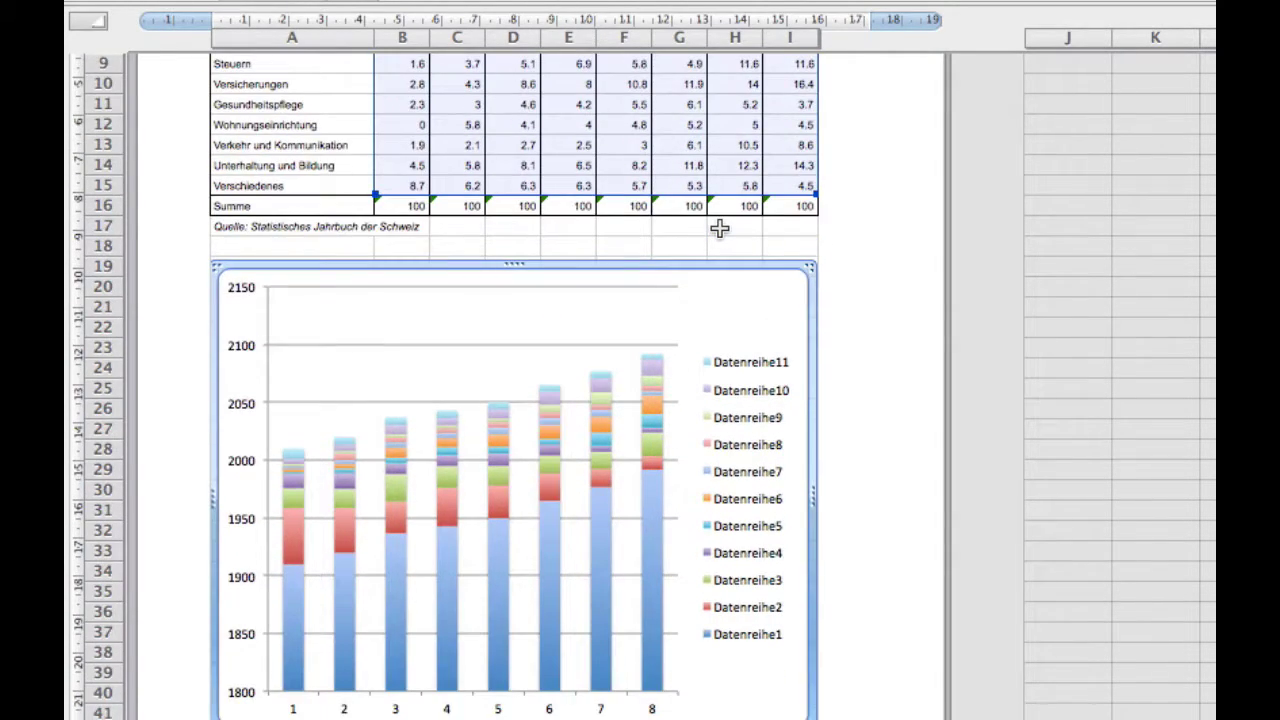
{"action": "scroll", "coordinate": [719, 228], "scroll_direction": "down", "scroll_amount": 1}
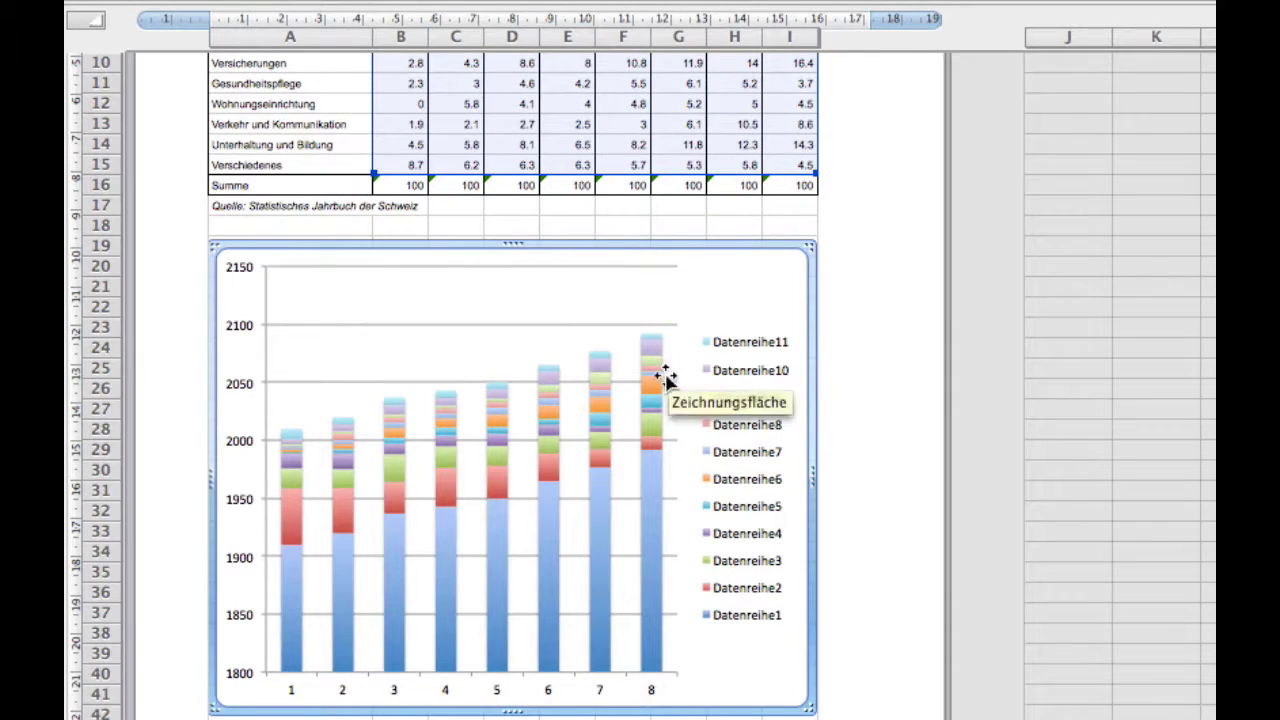
{"action": "left_click", "coordinate": [655, 541]}
{"action": "scroll", "coordinate": [655, 541], "scroll_direction": "up", "scroll_amount": 1}
{"action": "scroll", "coordinate": [654, 536], "scroll_direction": "up", "scroll_amount": 3}
{"action": "scroll", "coordinate": [654, 536], "scroll_direction": "up", "scroll_amount": 2}
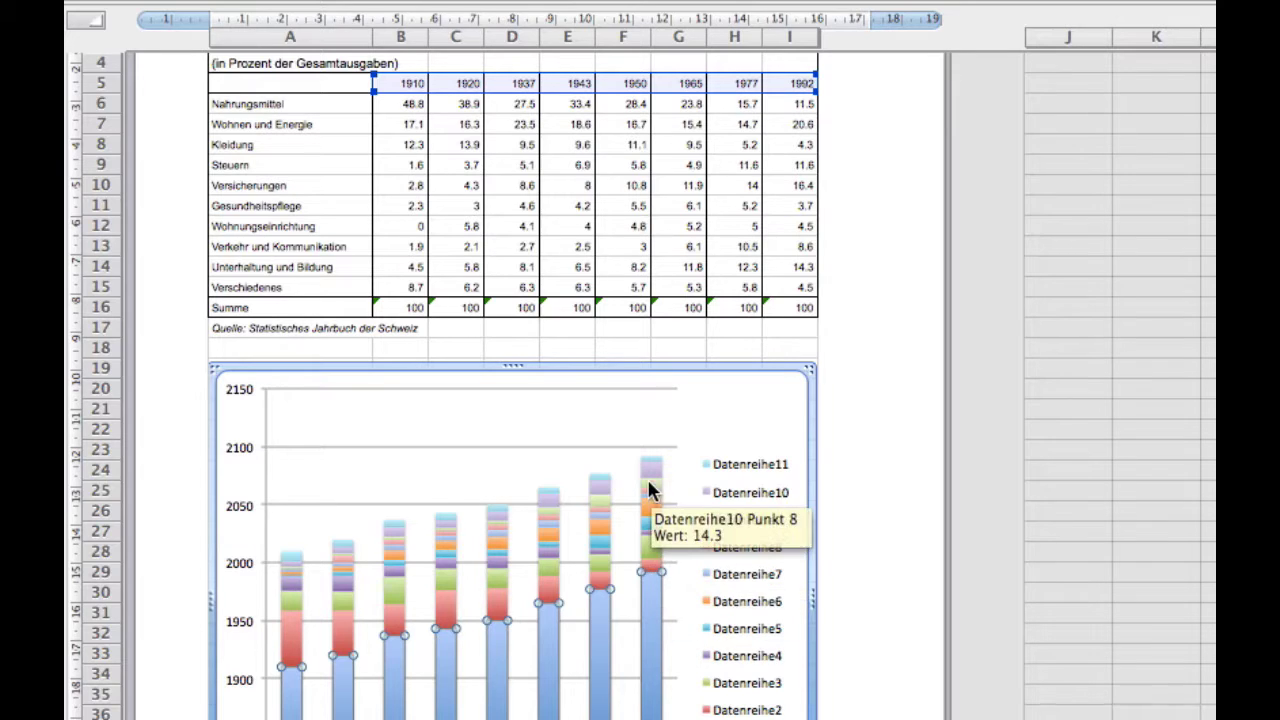
{"action": "mouse_move", "coordinate": [655, 560]}
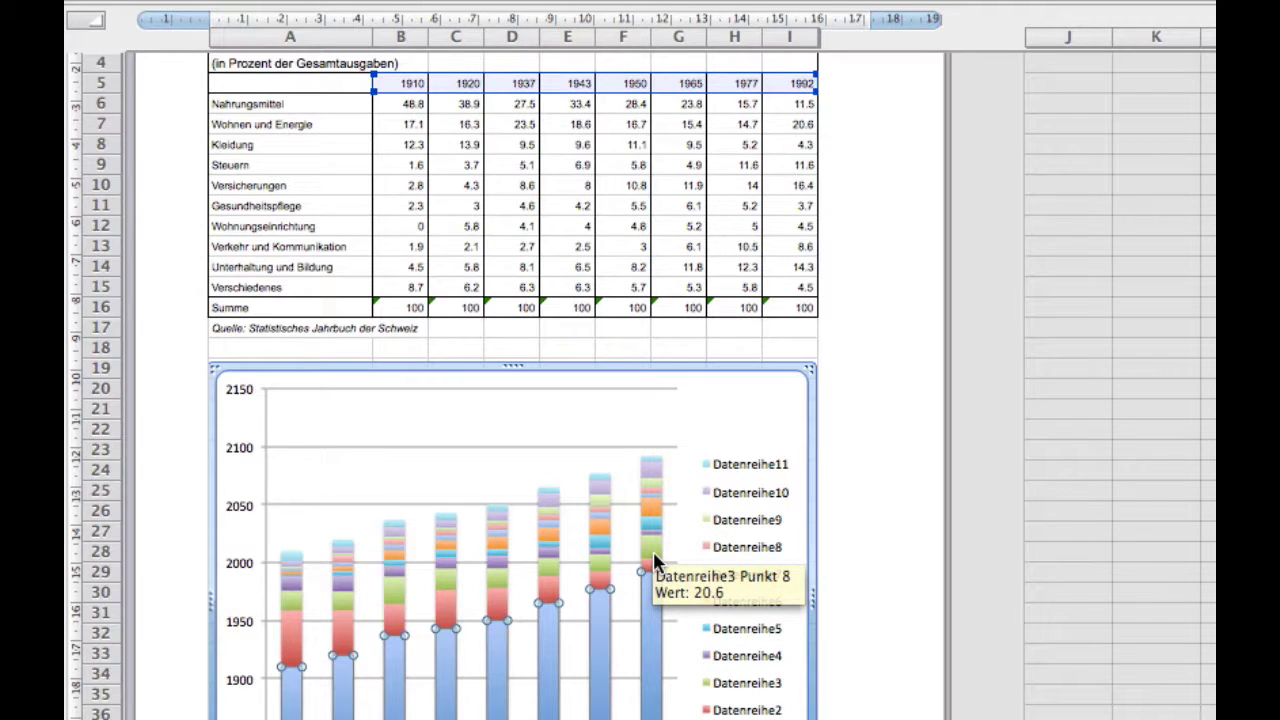
{"action": "scroll", "coordinate": [662, 575], "scroll_direction": "down", "scroll_amount": 3}
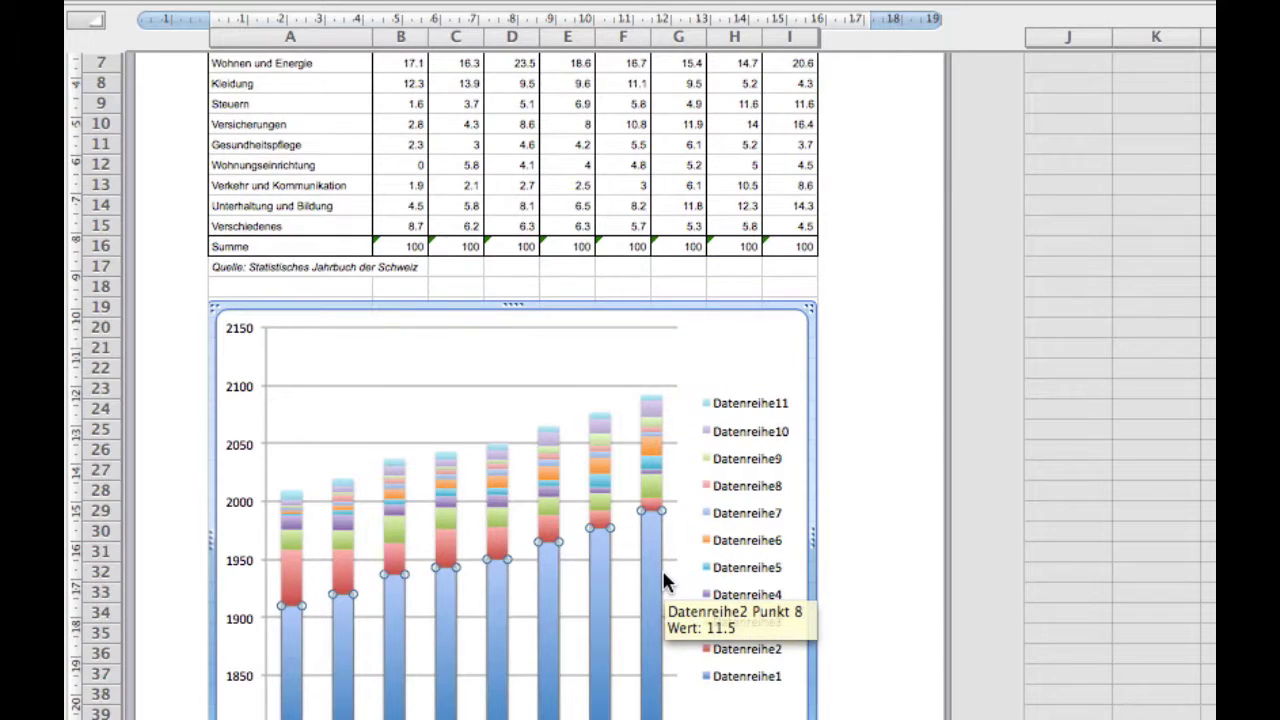
{"action": "scroll", "coordinate": [664, 582], "scroll_direction": "down", "scroll_amount": 3}
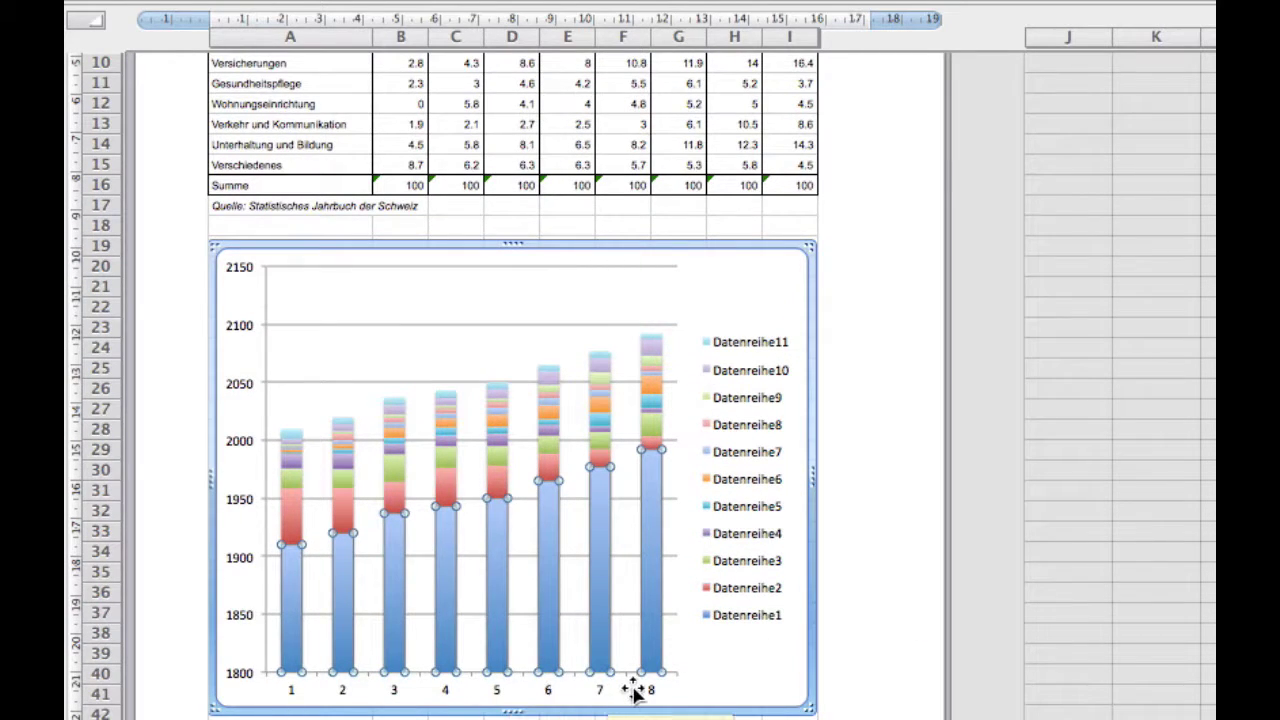
{"action": "scroll", "coordinate": [630, 690], "scroll_direction": "up", "scroll_amount": 2}
{"action": "scroll", "coordinate": [625, 687], "scroll_direction": "up", "scroll_amount": 3}
{"action": "scroll", "coordinate": [620, 684], "scroll_direction": "up", "scroll_amount": 2}
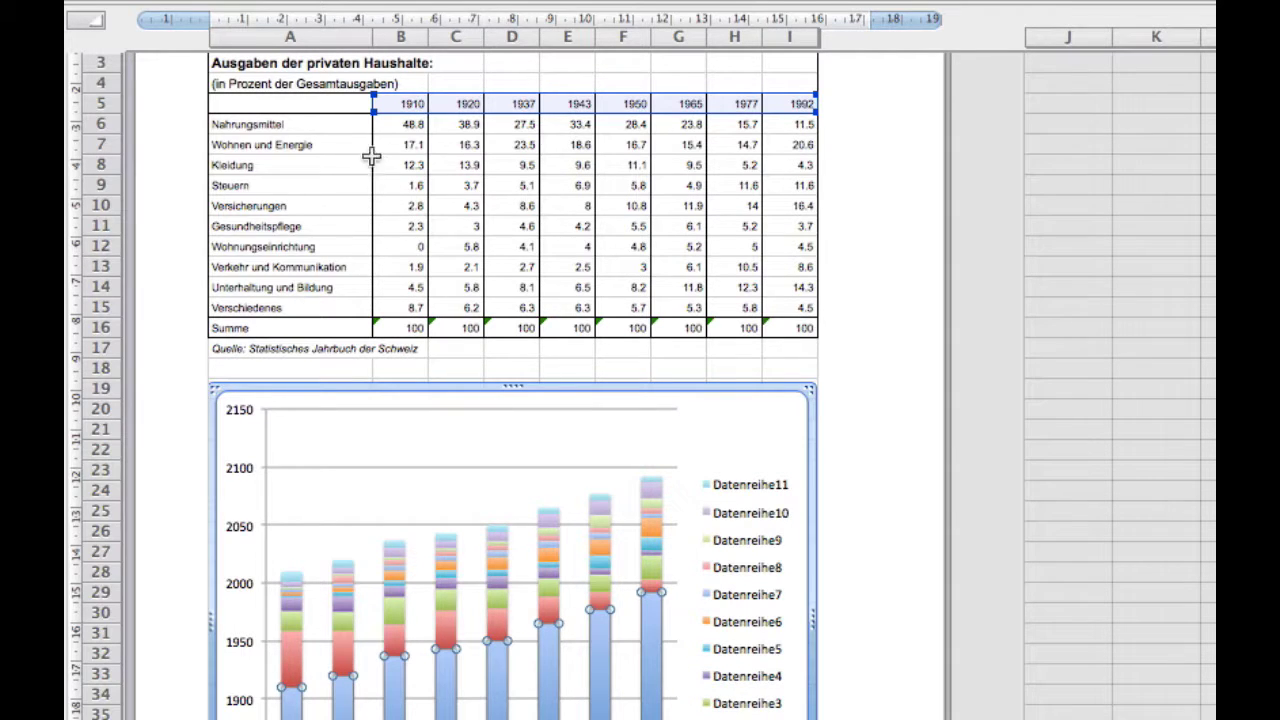
Extend the chart's source range from B5 to A5 so A5:I15 is charted
{"action": "left_click", "coordinate": [537, 457]}
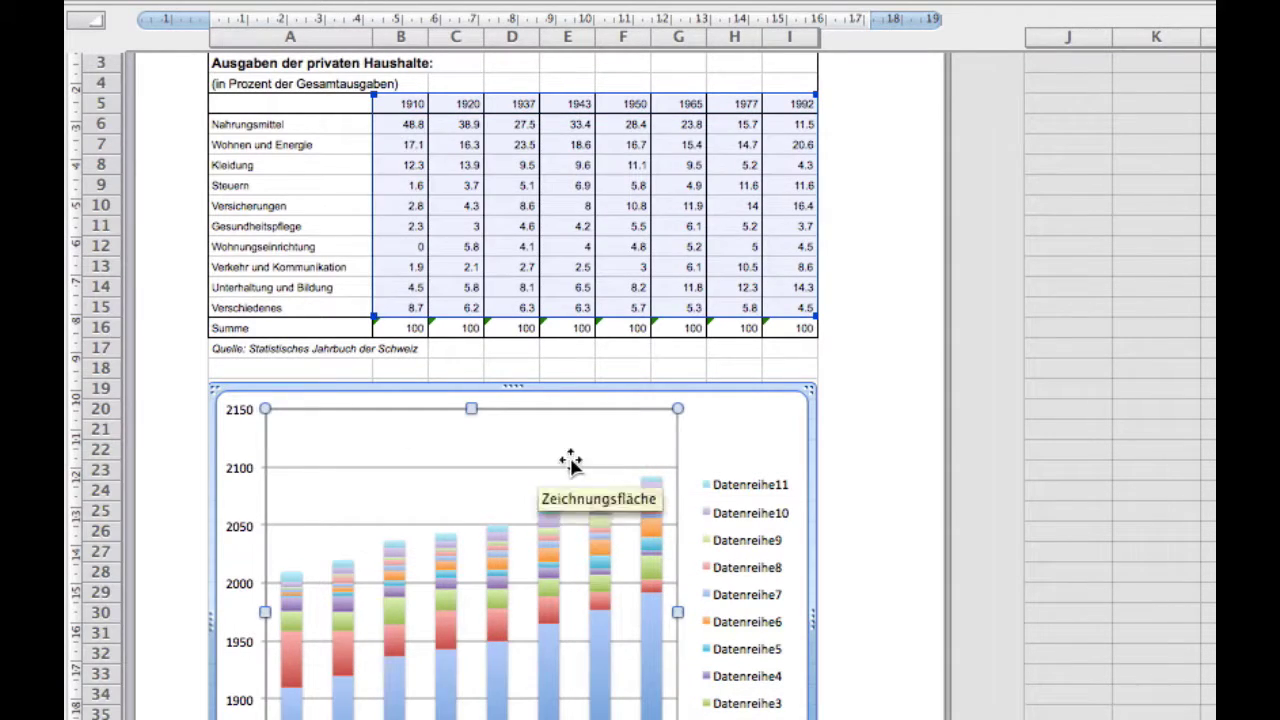
{"action": "left_click", "coordinate": [716, 416]}
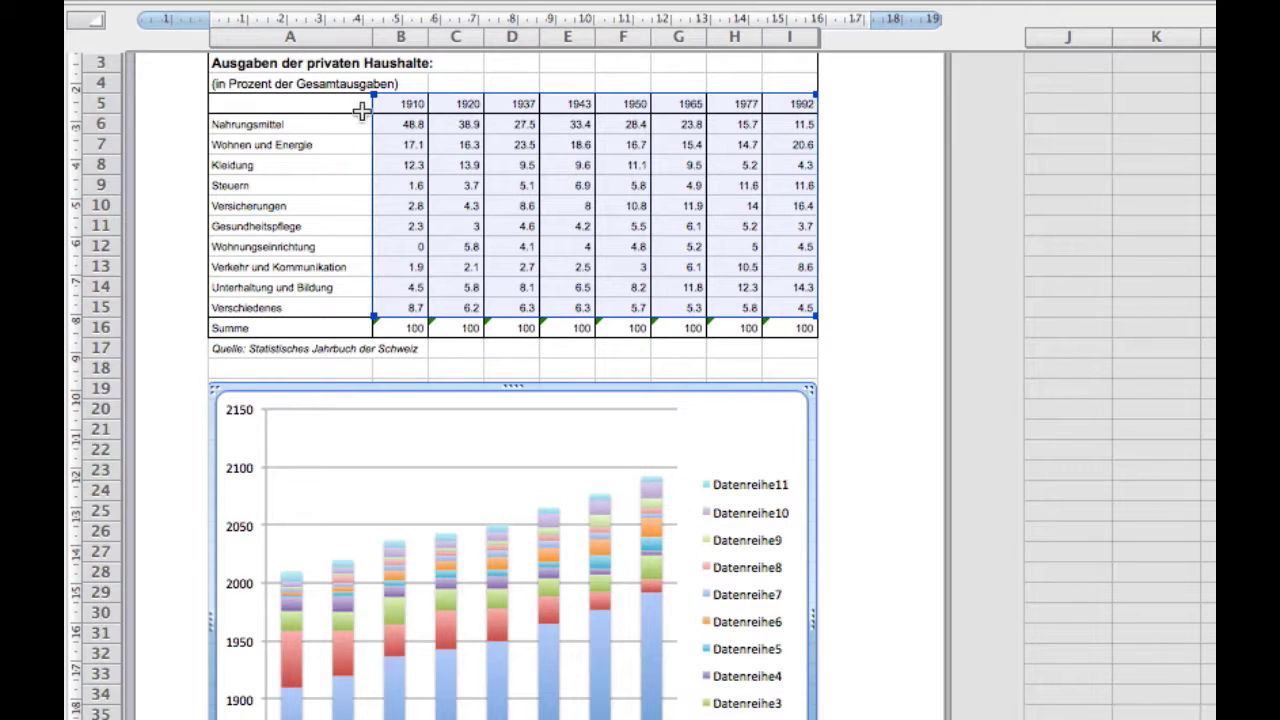
{"action": "left_click_drag", "start_coordinate": [374, 94], "coordinate": [234, 90]}
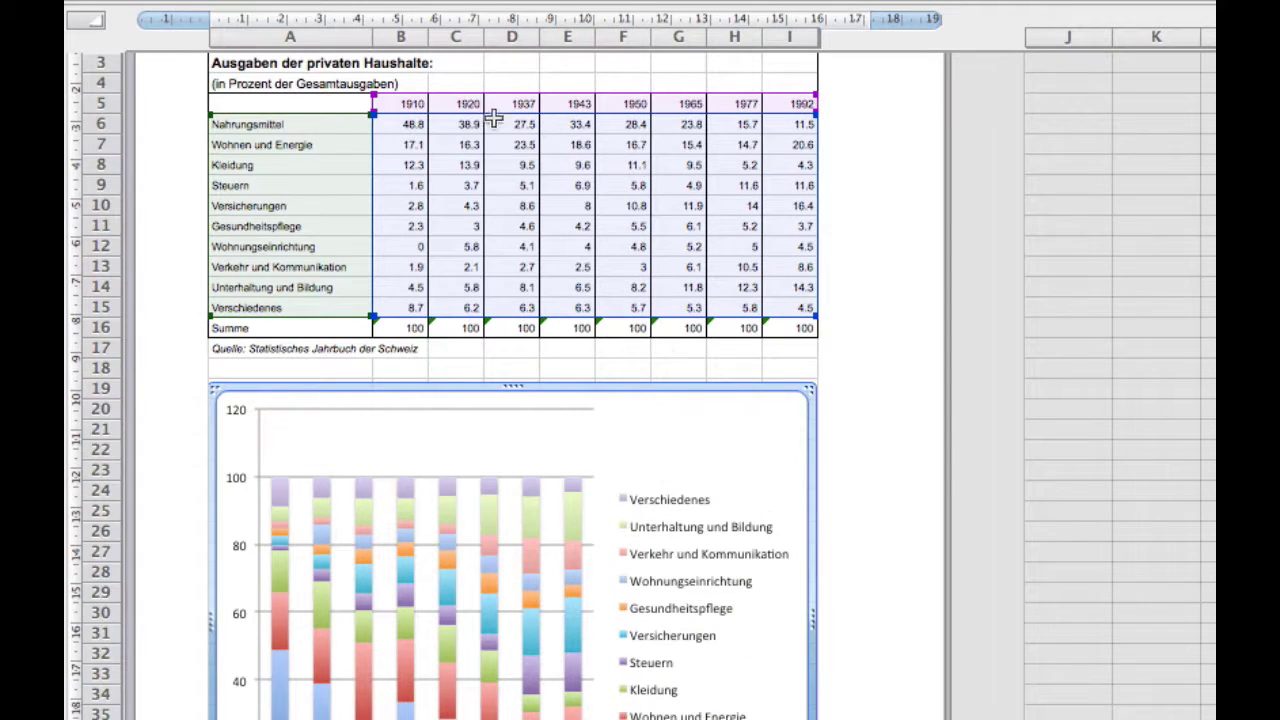
{"action": "scroll", "coordinate": [667, 512], "scroll_direction": "up", "scroll_amount": 3}
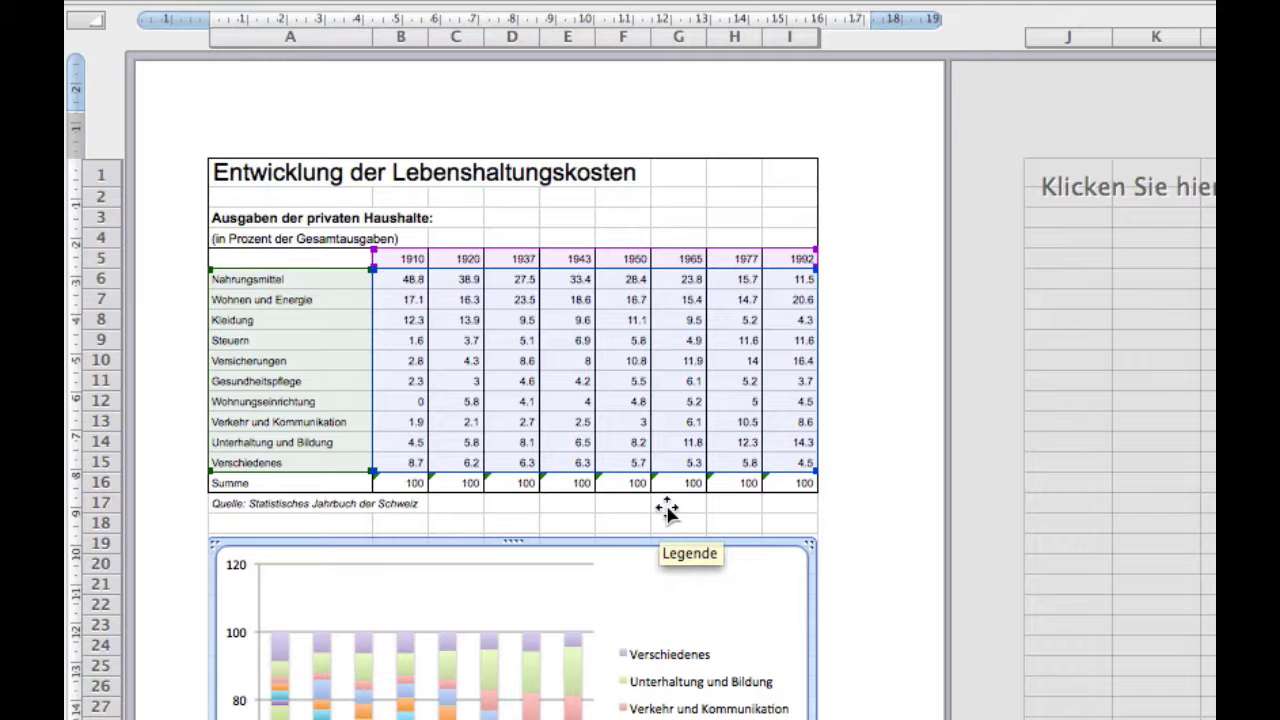
{"action": "scroll", "coordinate": [630, 512], "scroll_direction": "down", "scroll_amount": 6}
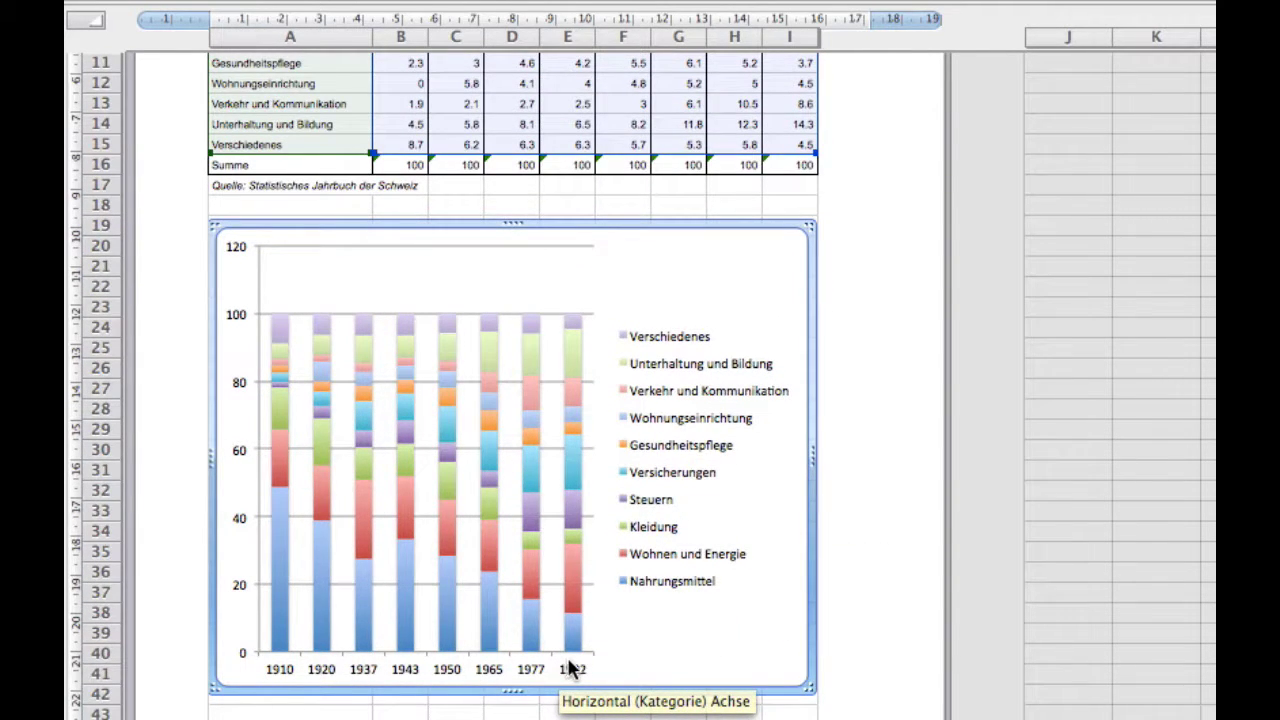
{"action": "scroll", "coordinate": [570, 662], "scroll_direction": "up", "scroll_amount": 1}
{"action": "scroll", "coordinate": [569, 657], "scroll_direction": "up", "scroll_amount": 2}
{"action": "scroll", "coordinate": [569, 657], "scroll_direction": "up", "scroll_amount": 1}
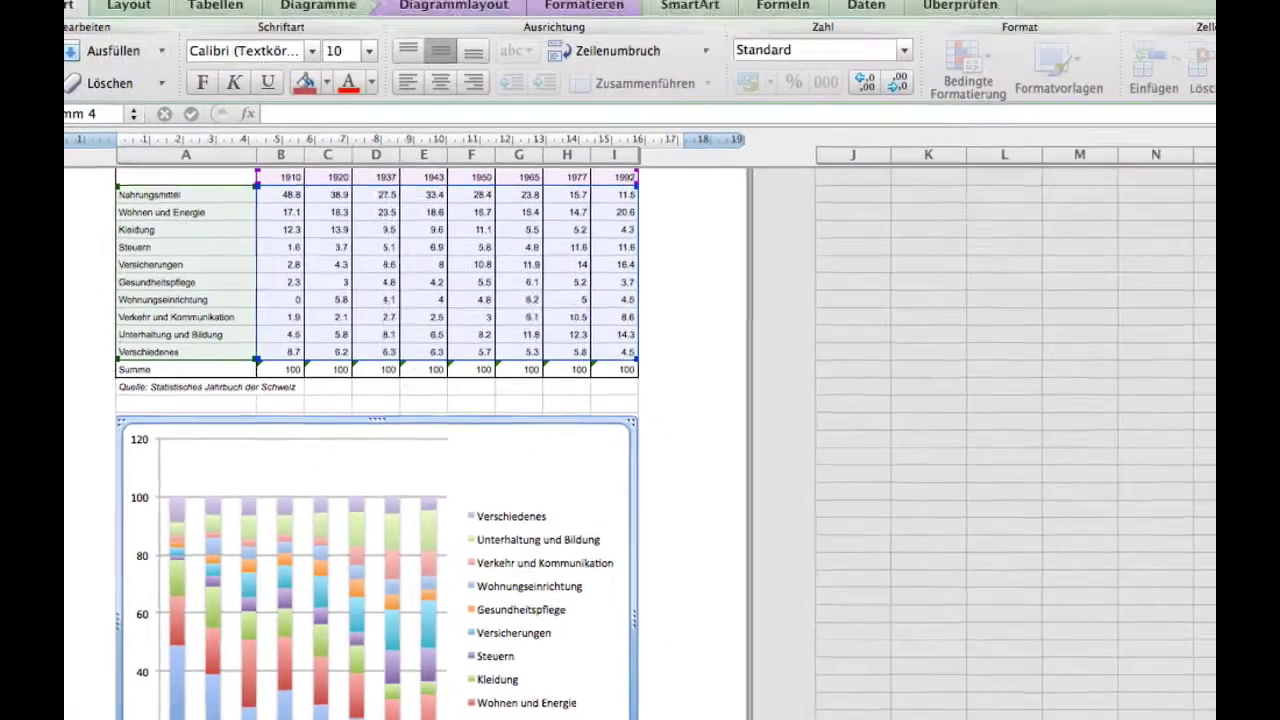
In Datenquelle, swap rows and columns so each year 1910–1992 becomes a series
{"action": "left_click", "coordinate": [527, 12]}
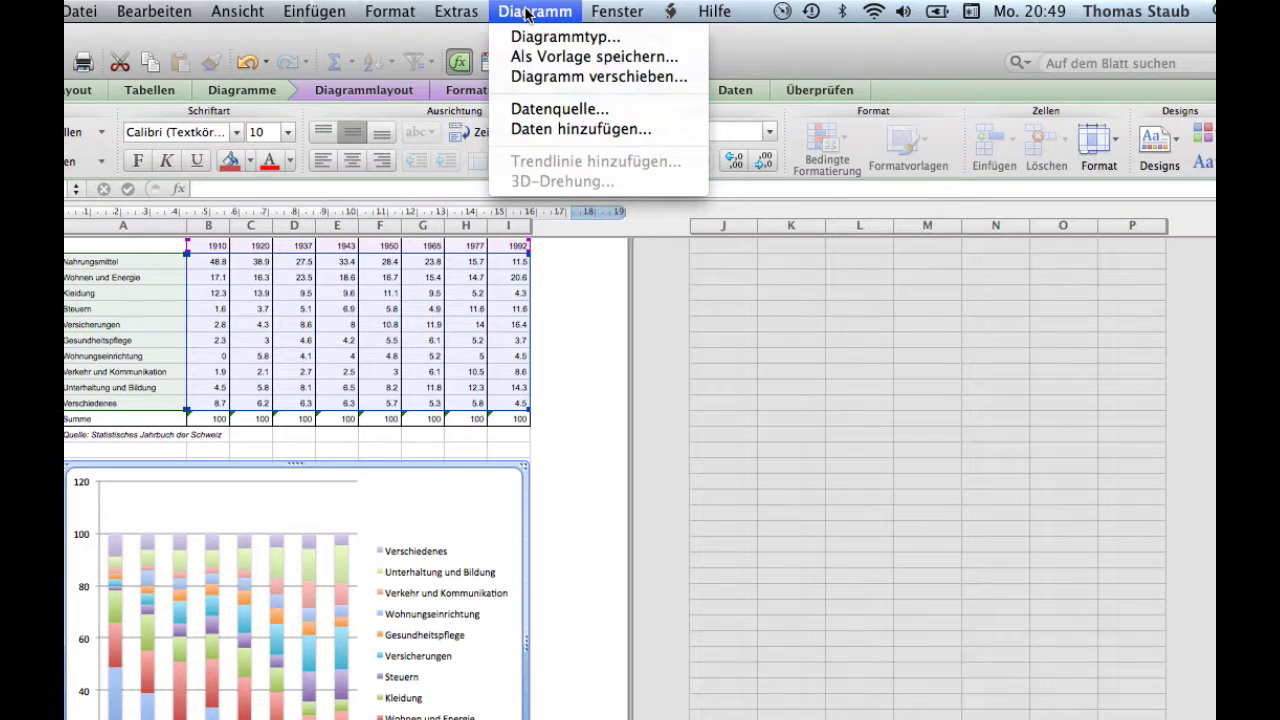
{"action": "left_click", "coordinate": [559, 109]}
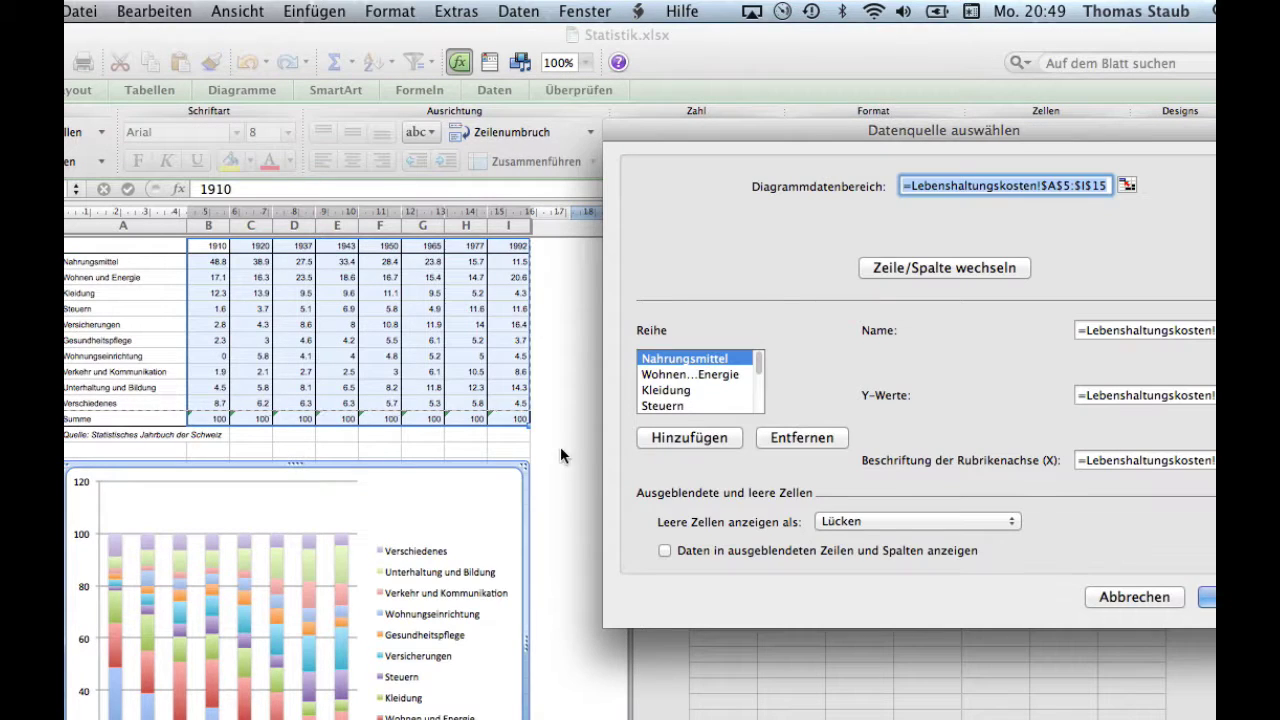
{"action": "mouse_move", "coordinate": [809, 122]}
{"action": "left_mouse_down"}
{"action": "mouse_move", "coordinate": [688, 119]}
{"action": "mouse_move", "coordinate": [737, 149]}
{"action": "left_mouse_up"}
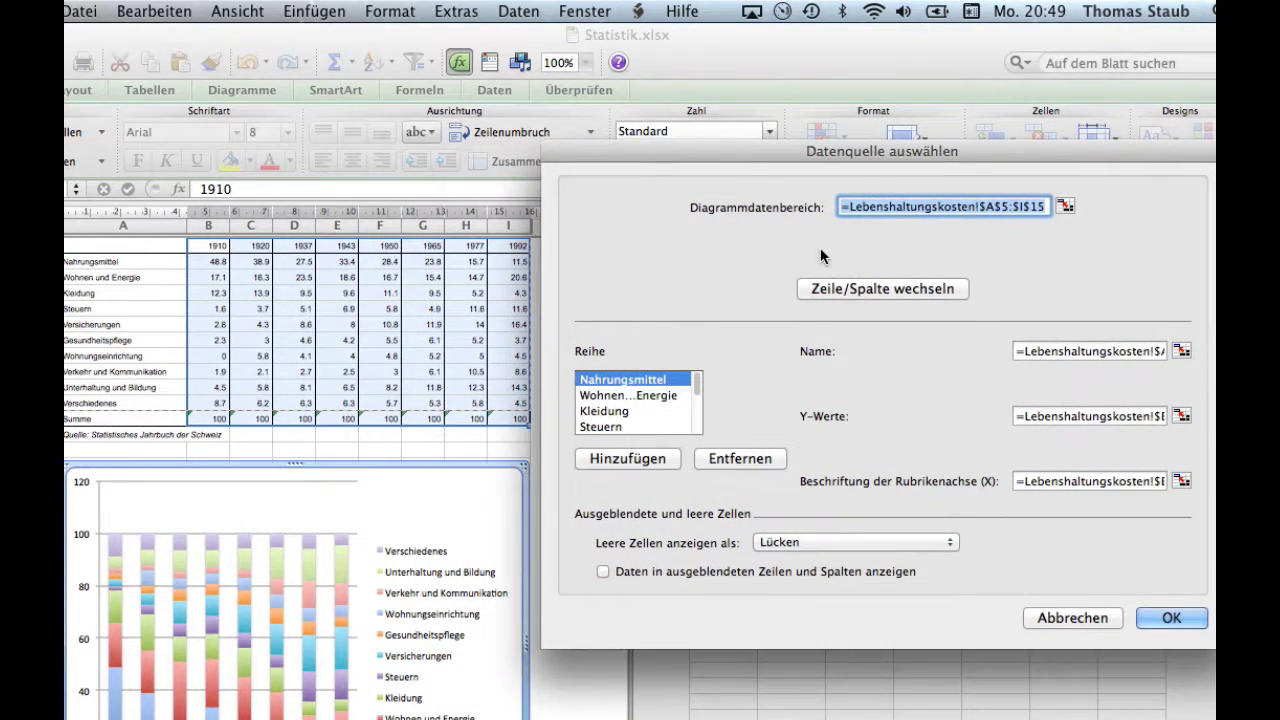
{"action": "left_click", "coordinate": [1033, 481]}
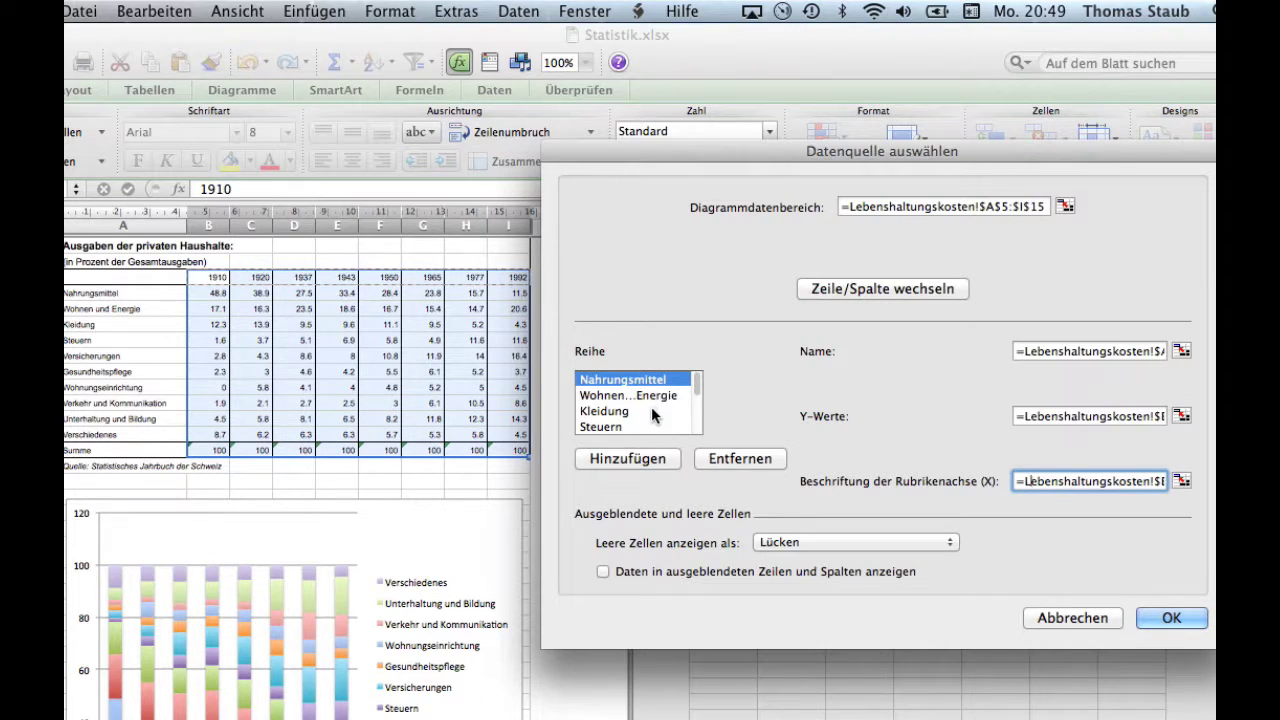
{"action": "left_click", "coordinate": [833, 288]}
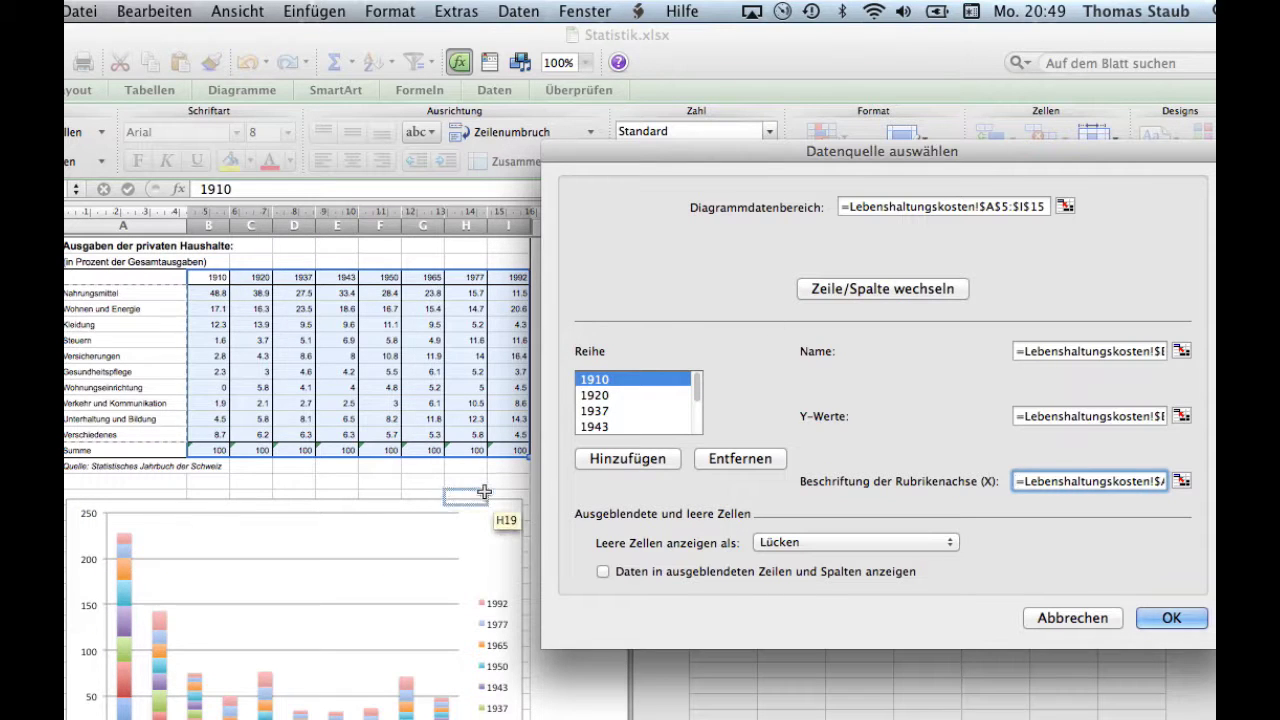
{"action": "scroll", "coordinate": [476, 495], "scroll_direction": "down", "scroll_amount": 1}
{"action": "scroll", "coordinate": [476, 500], "scroll_direction": "down", "scroll_amount": 3}
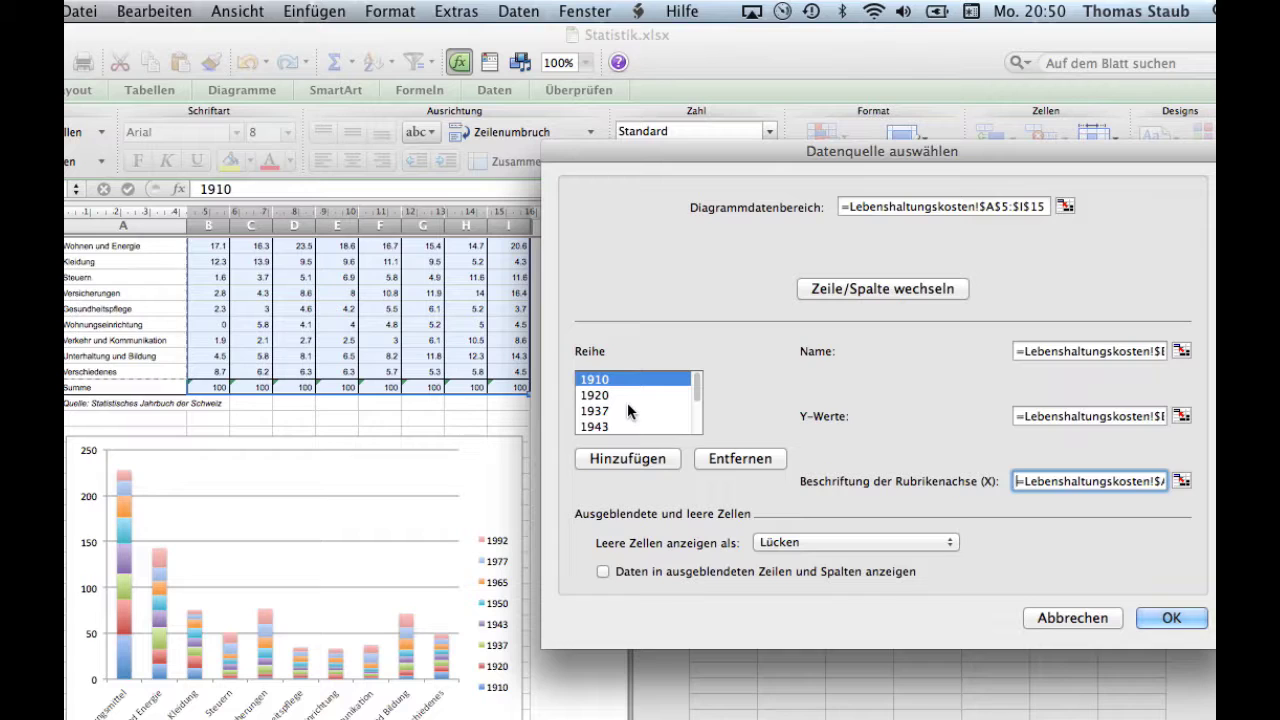
Remove the 1920, 1943 and 1965 series from the Reihe list
{"action": "scroll", "coordinate": [627, 402], "scroll_direction": "down", "scroll_amount": 1}
{"action": "scroll", "coordinate": [627, 402], "scroll_direction": "up", "scroll_amount": 1}
{"action": "left_click", "coordinate": [601, 397]}
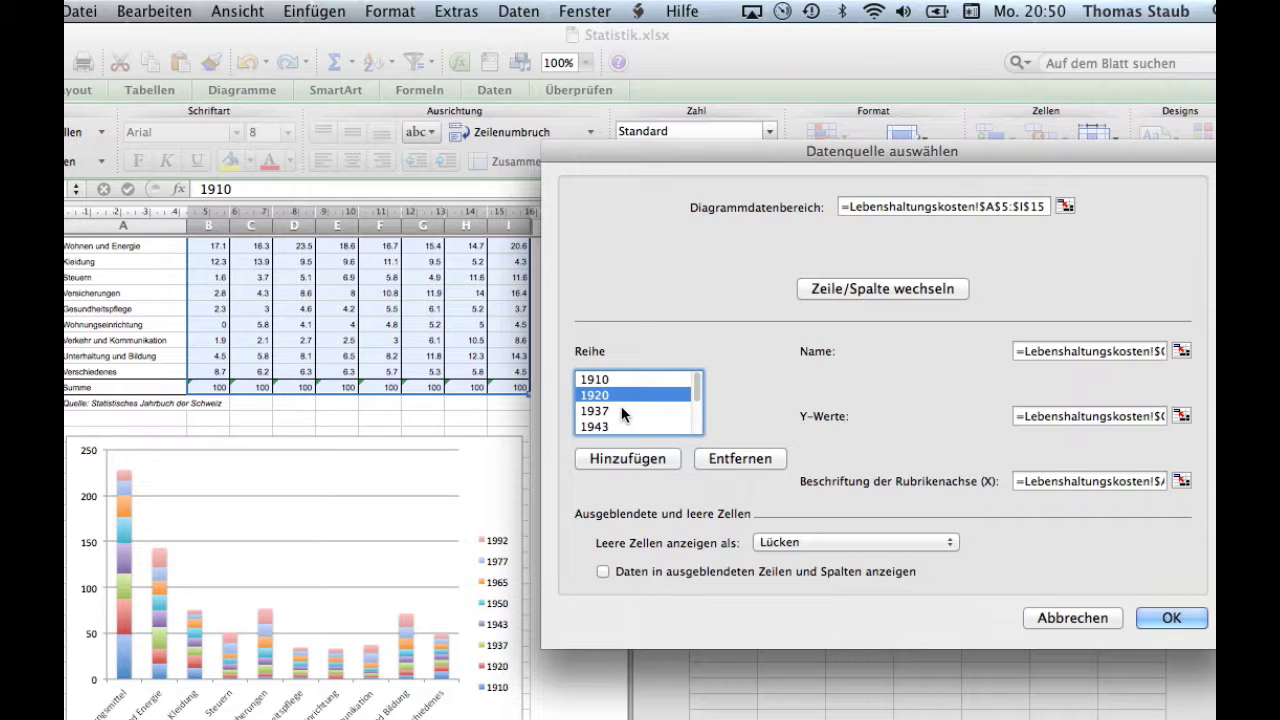
{"action": "left_click", "coordinate": [708, 458]}
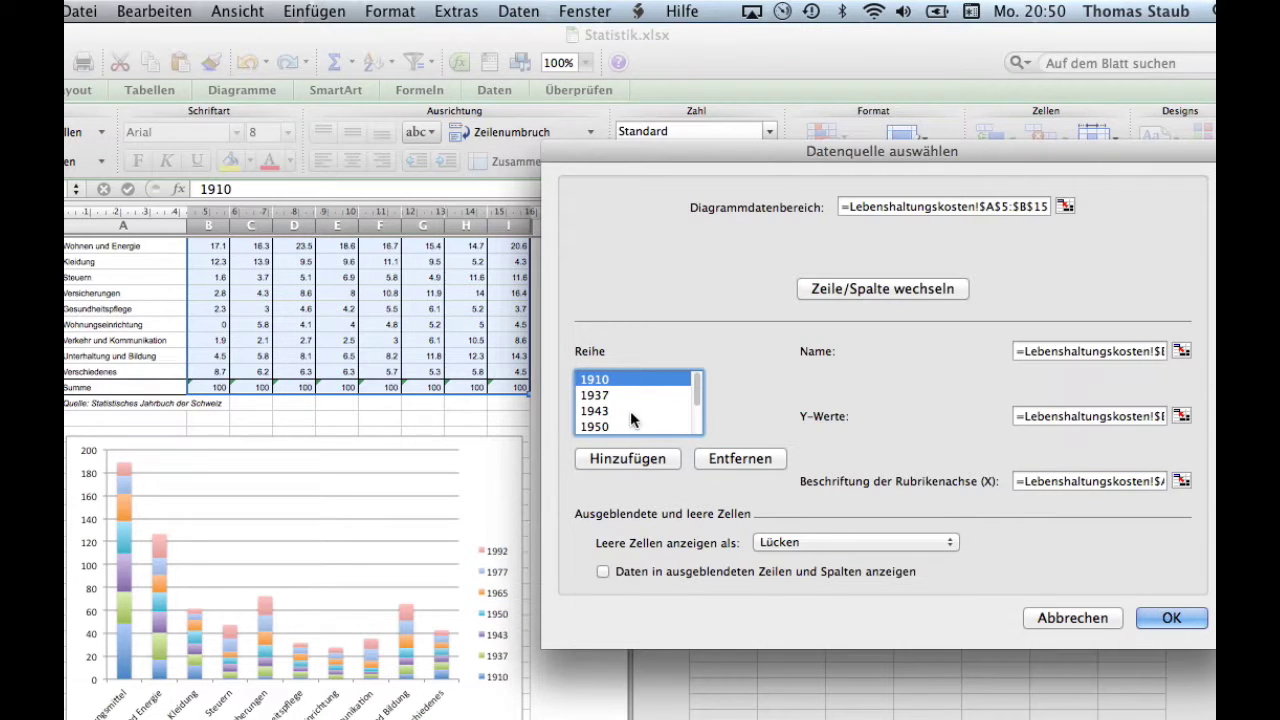
{"action": "left_click", "coordinate": [620, 413]}
{"action": "left_click", "coordinate": [716, 458]}
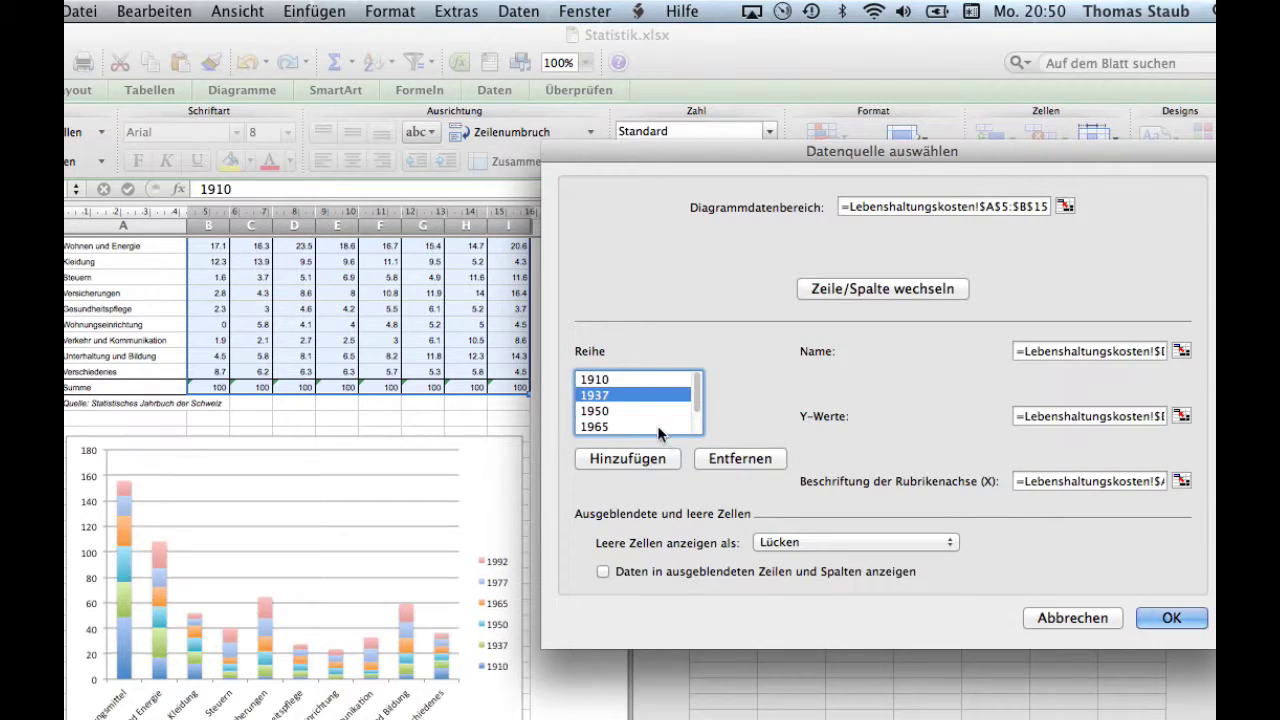
{"action": "left_click", "coordinate": [620, 426]}
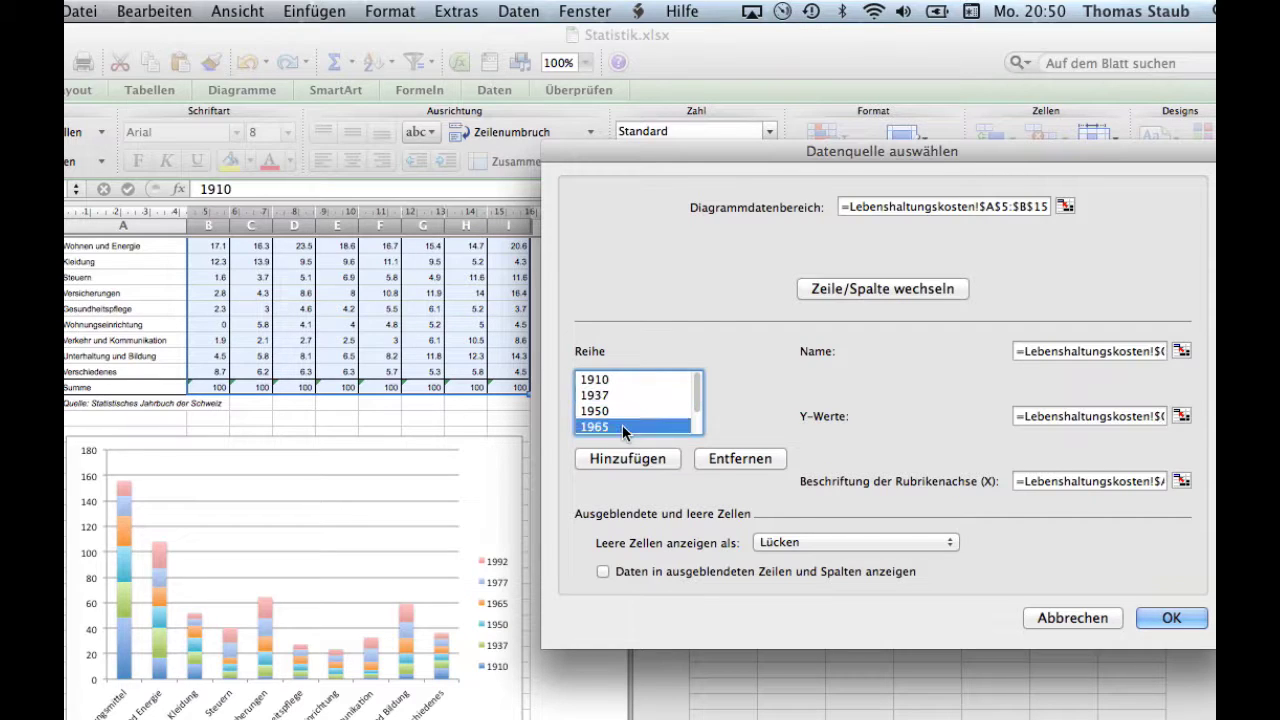
{"action": "left_click", "coordinate": [732, 460]}
Swap rows and columns back so spending categories are the series, and confirm the dialog
{"action": "scroll", "coordinate": [665, 426], "scroll_direction": "down", "scroll_amount": 1}
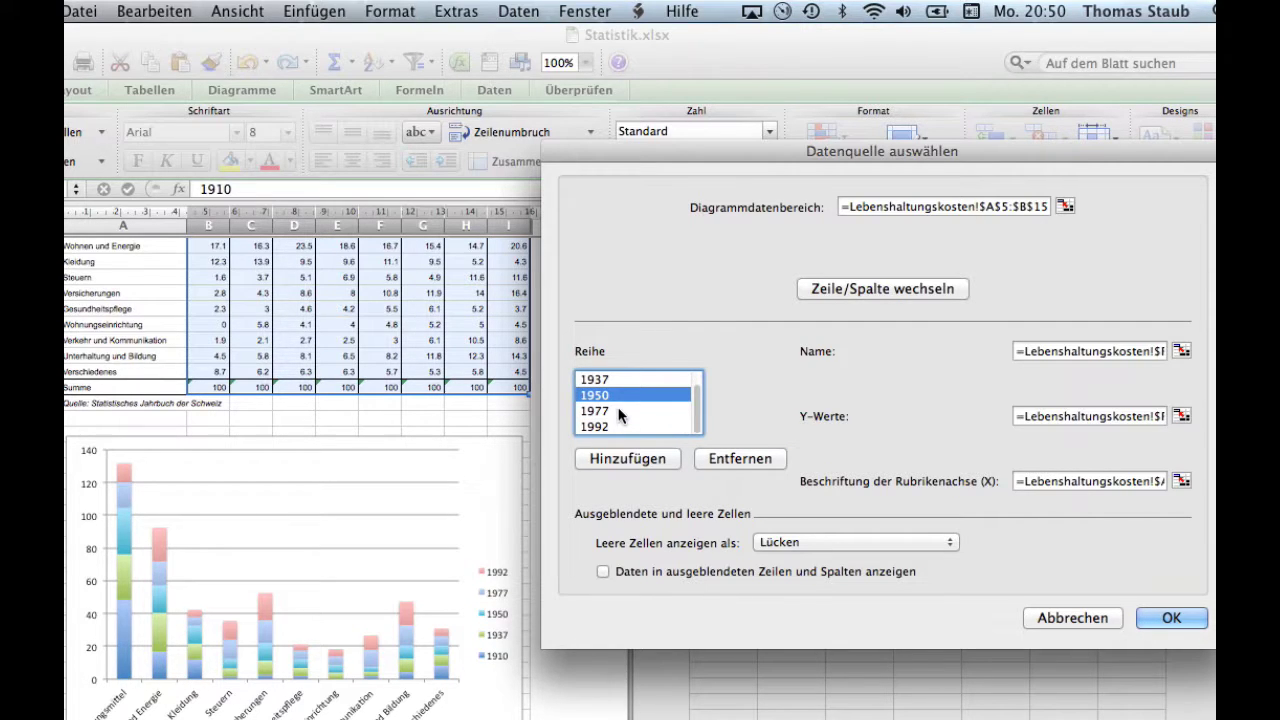
{"action": "scroll", "coordinate": [618, 407], "scroll_direction": "up", "scroll_amount": 1}
{"action": "scroll", "coordinate": [619, 410], "scroll_direction": "down", "scroll_amount": 1}
{"action": "scroll", "coordinate": [618, 410], "scroll_direction": "up", "scroll_amount": 1}
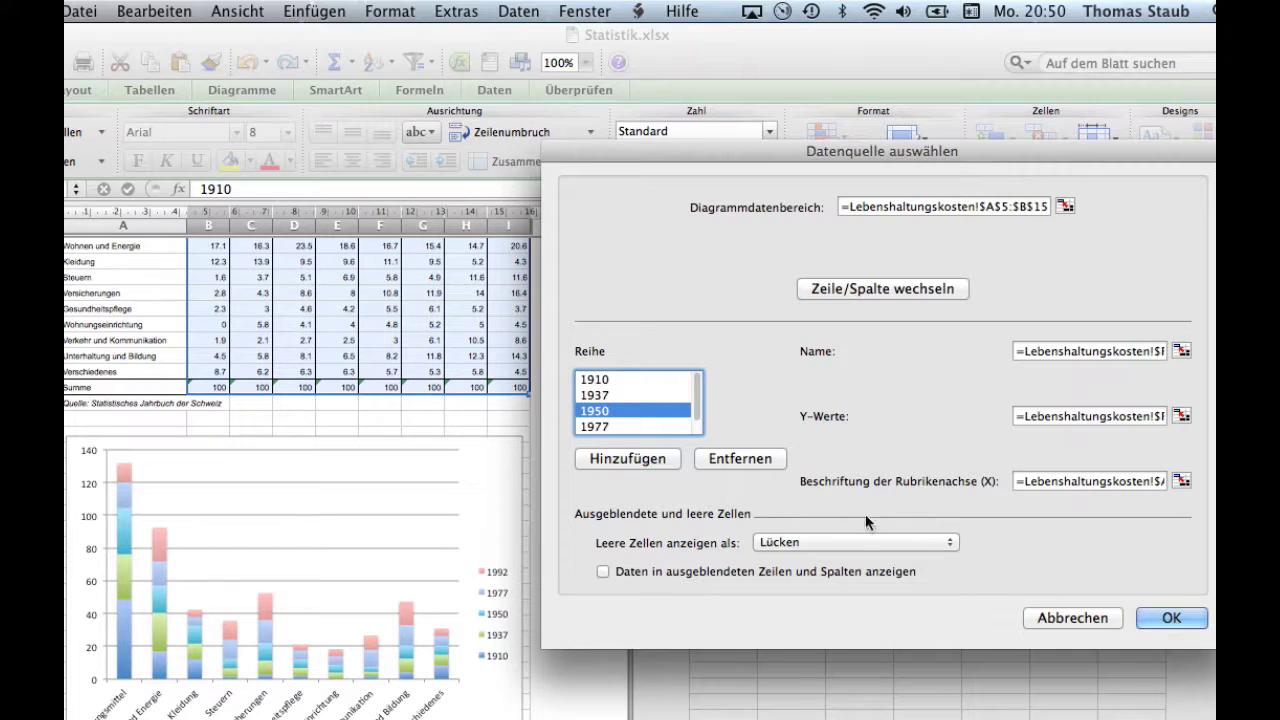
{"action": "left_click", "coordinate": [857, 292]}
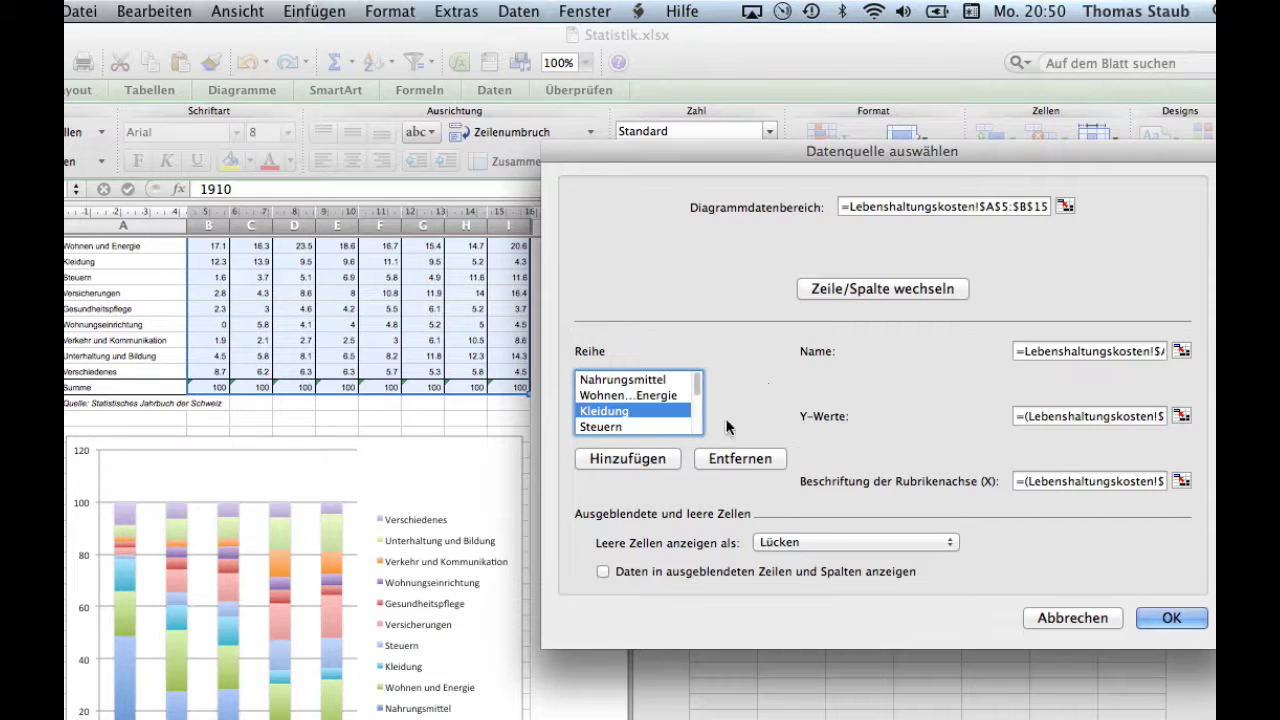
{"action": "left_click", "coordinate": [1157, 616]}
{"action": "scroll", "coordinate": [529, 541], "scroll_direction": "down", "scroll_amount": 3}
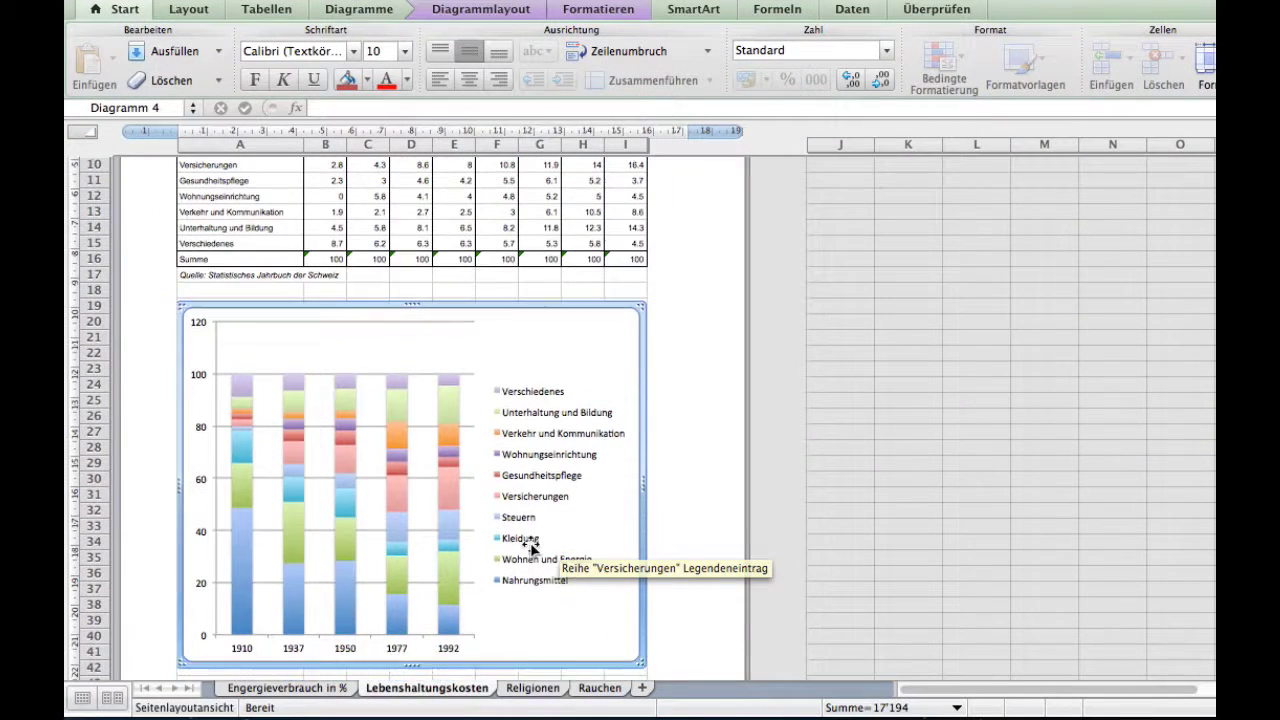